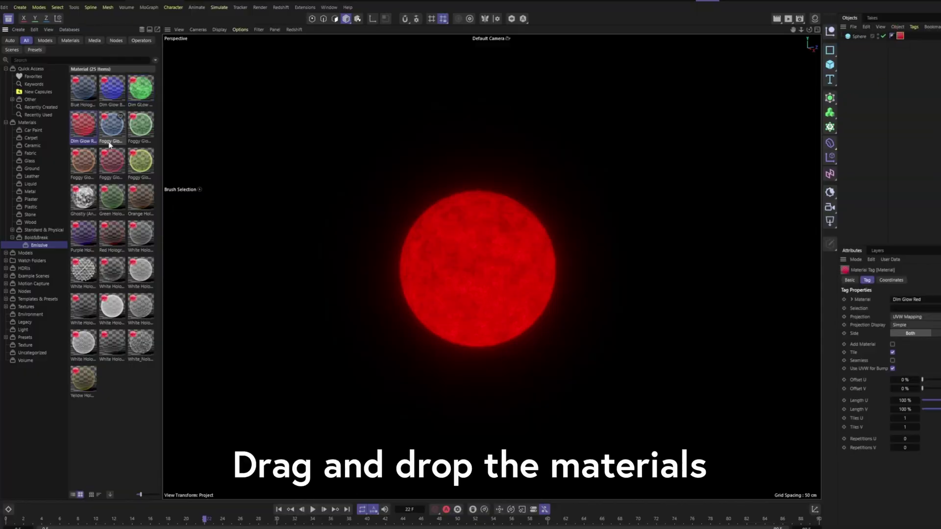
- Replace the sphere's Dim Glow Red material with a plain white hologram material and add a scaled-up copy of the sphere around it
key("Delete")
left_click_drag(112, 307, 864, 36)
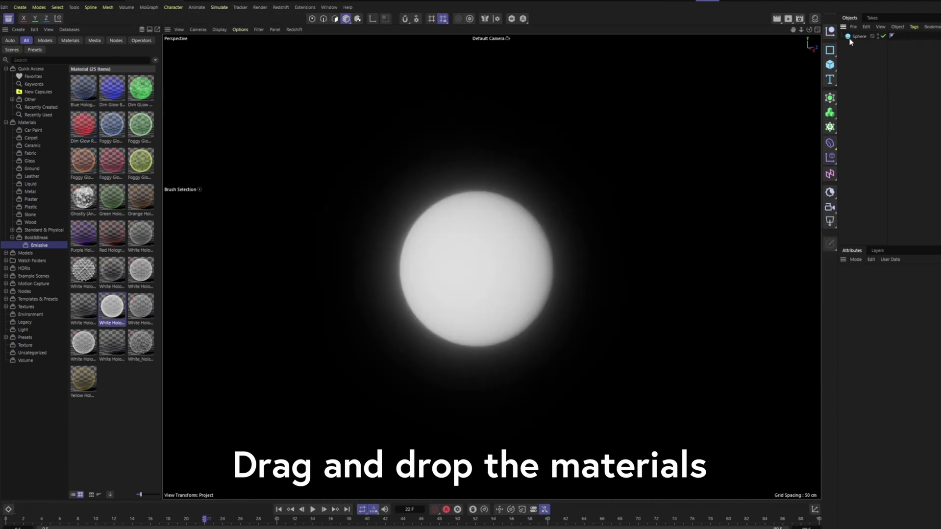
left_click_drag(612, 162, 685, 162)
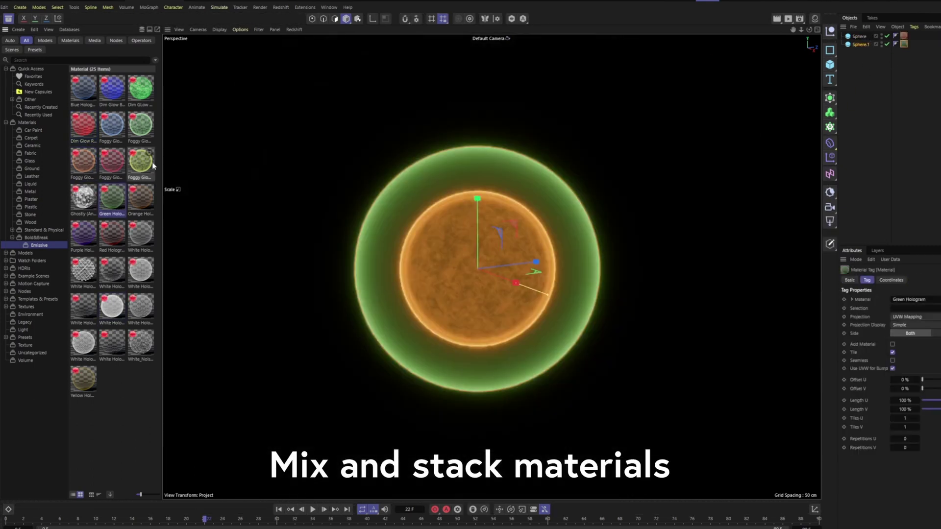
- Try Foggy Glowing Yellow, the dim blue glow and a white hologram material on the inner sphere in turn
left_click_drag(149, 163, 903, 37)
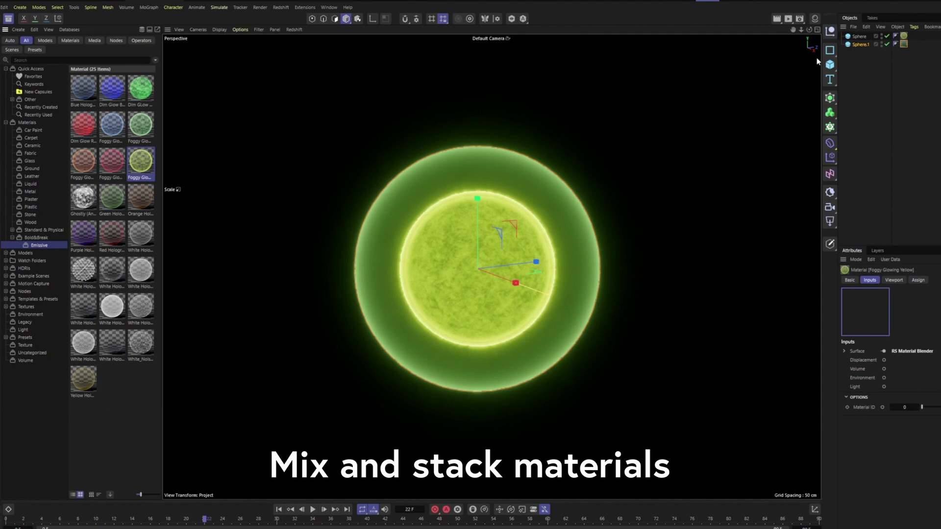
left_click_drag(112, 90, 903, 37)
left_click_drag(113, 306, 904, 38)
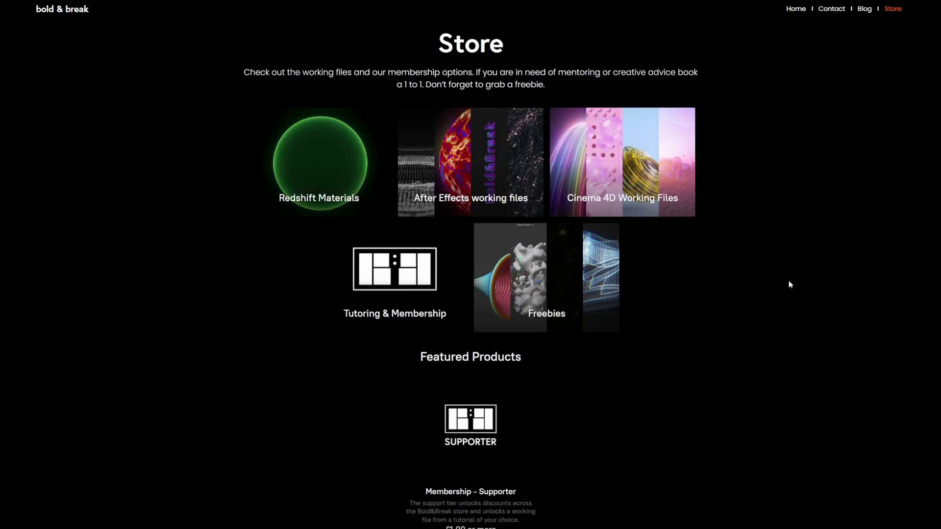
- On the bold & break store website, browse the Redshift Materials and Freebies categories and open the Waves of Glass product
left_click(335, 167)
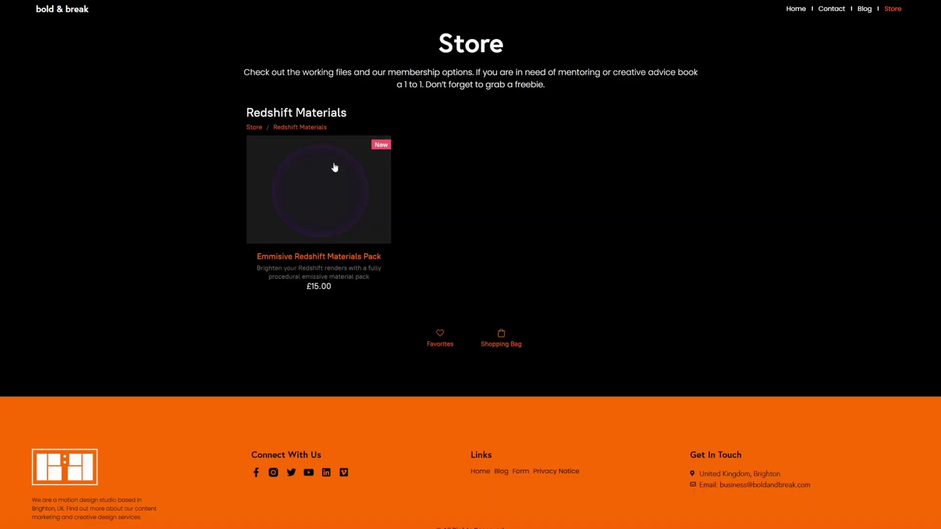
left_click(253, 128)
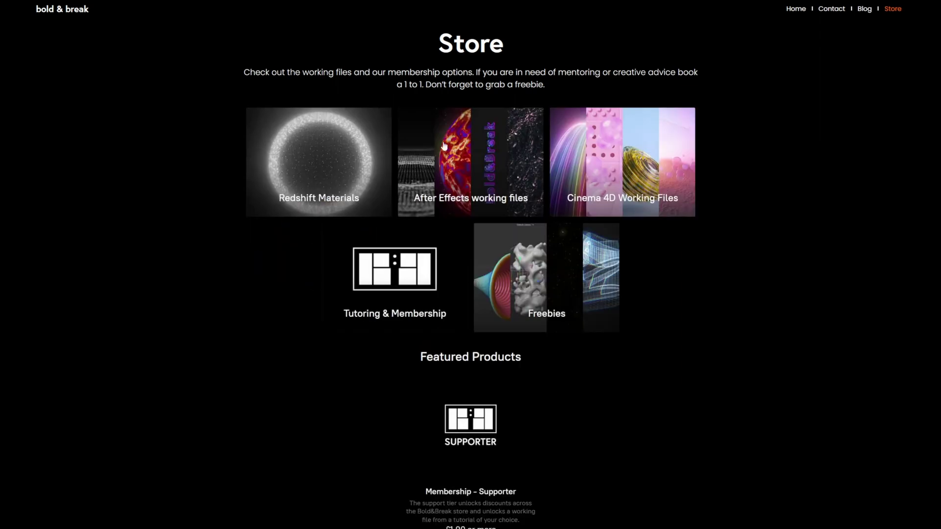
left_click(552, 314)
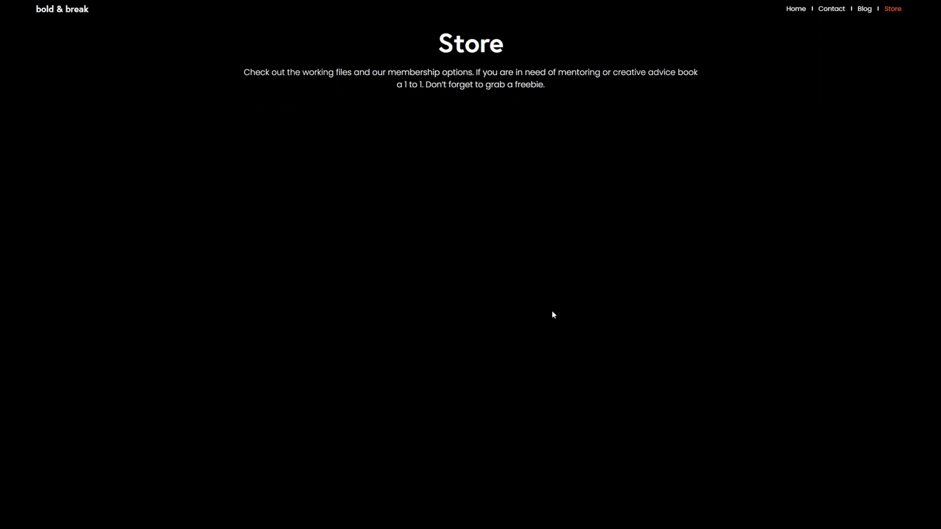
scroll(292, 327, "down", 4)
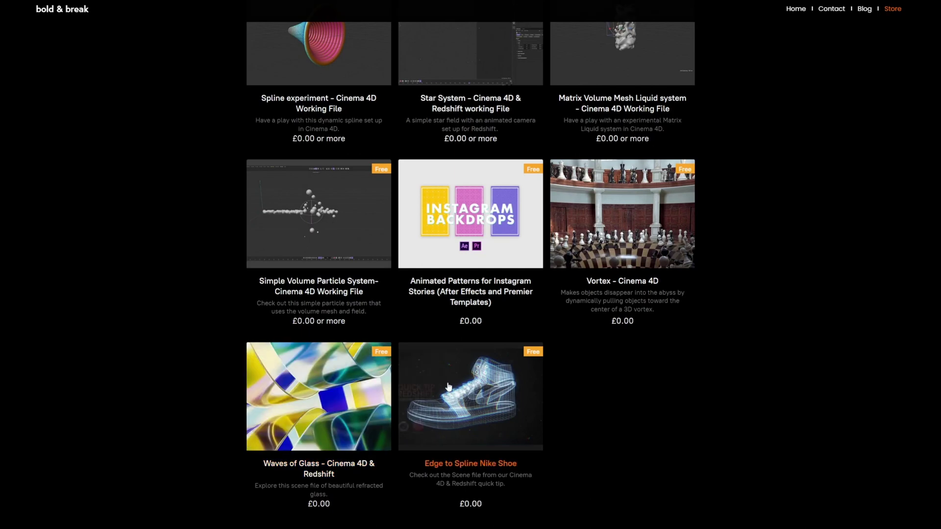
left_click(308, 410)
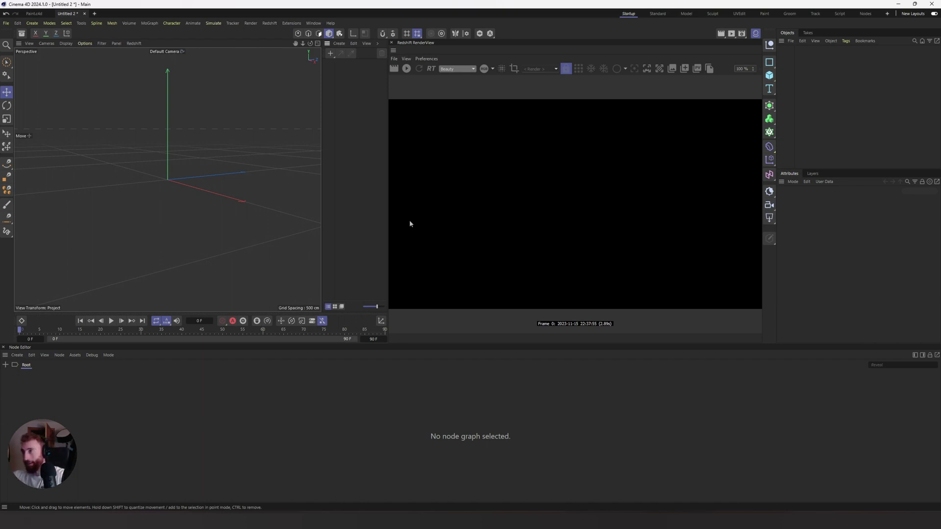
- In Cinema 4D, add a sphere and an RS Dome Light to the empty scene
left_click(772, 84)
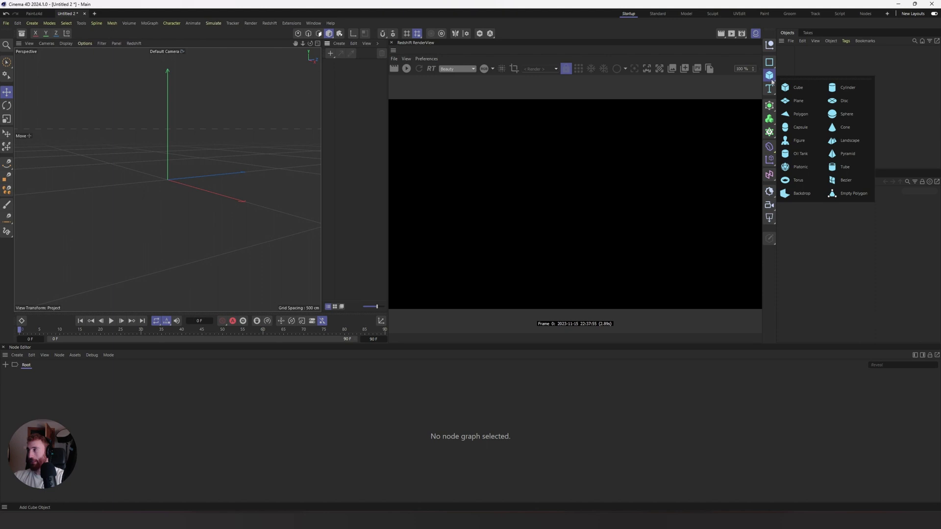
left_click(850, 113)
left_click(769, 191)
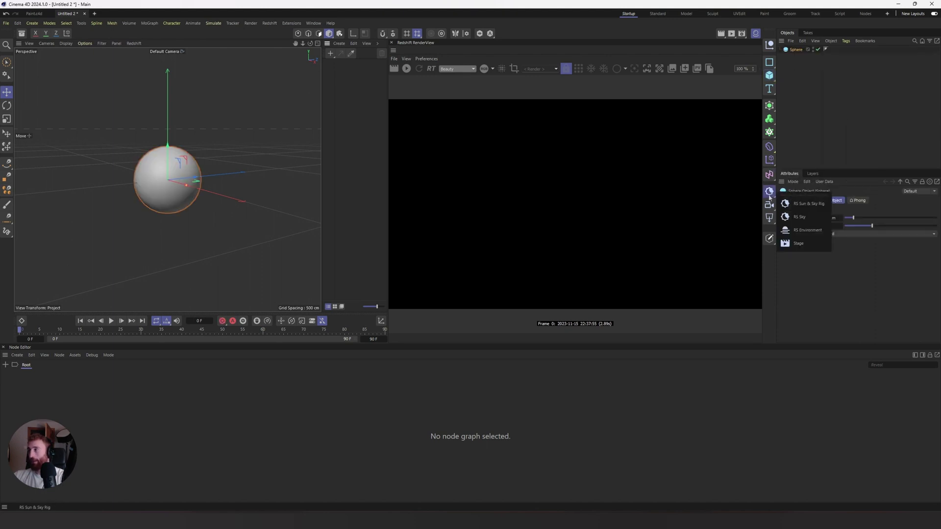
left_click(769, 218)
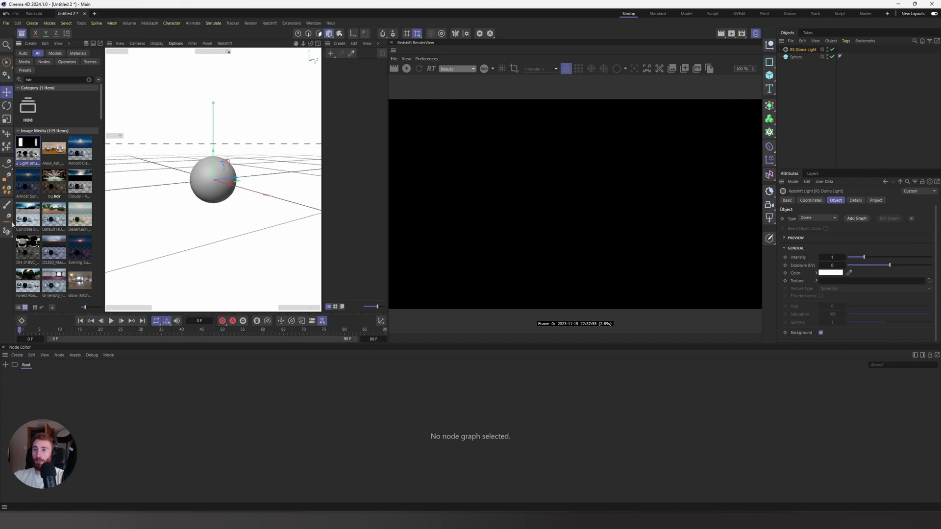
- Assign hdr-light-studio_07.exr from the HDRI assets as the dome light's texture and disable the light's background
scroll(18, 252, "down", 2)
scroll(18, 253, "down", 4)
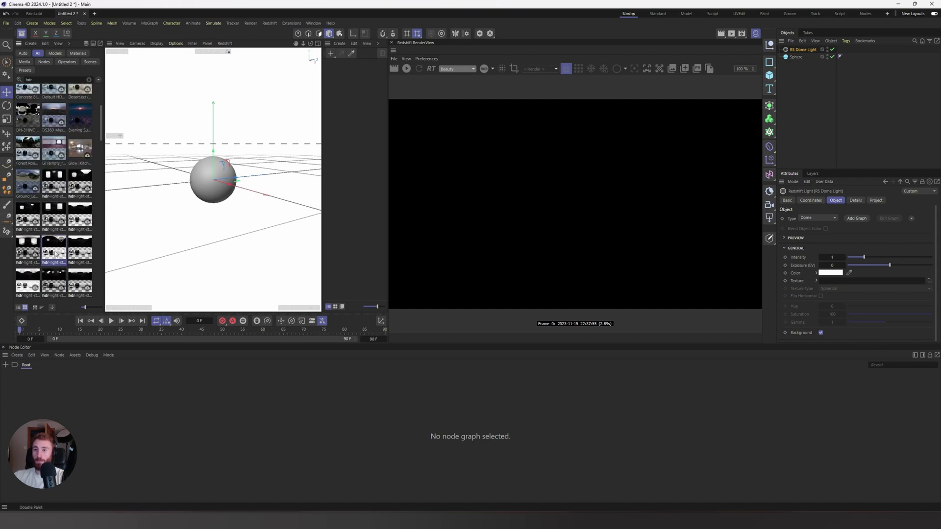
left_click_drag(54, 250, 824, 64)
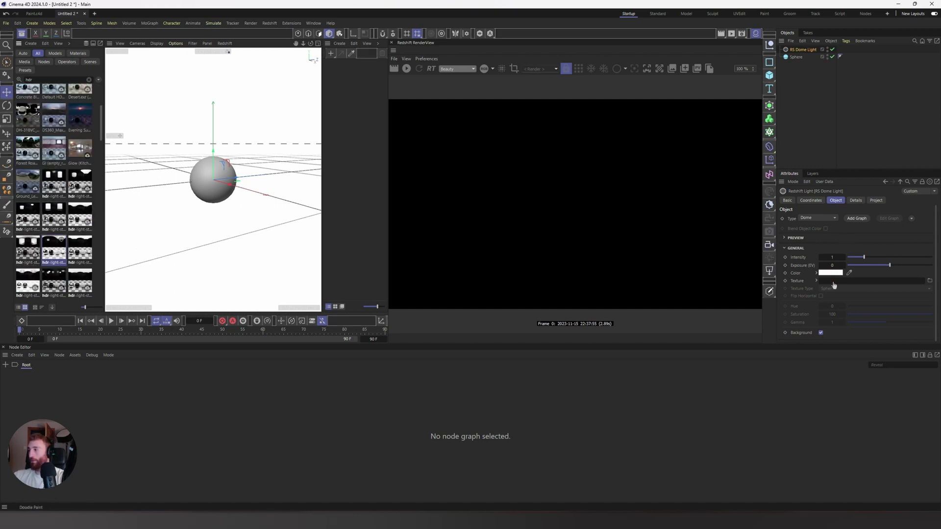
left_click_drag(833, 285, 834, 282)
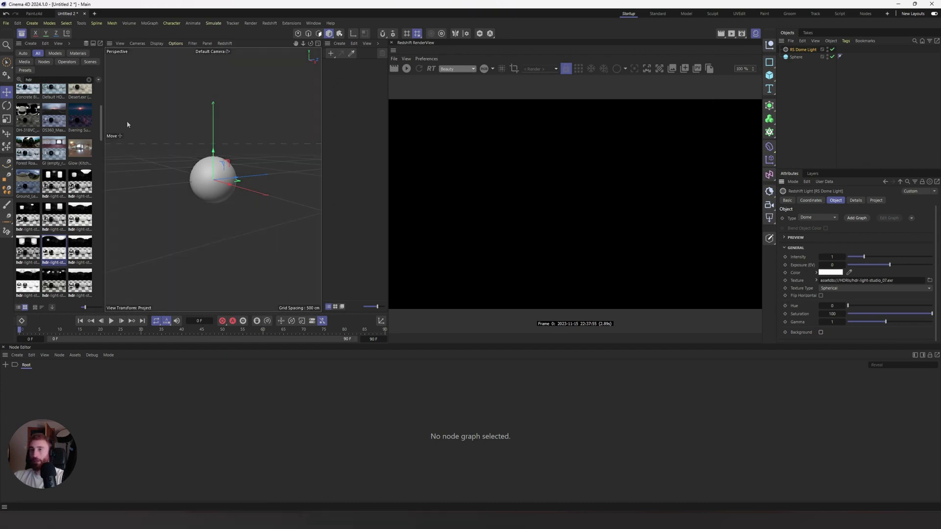
left_click(21, 33)
- Start the live Redshift render preview and create a new RS Standard material
left_click(406, 68)
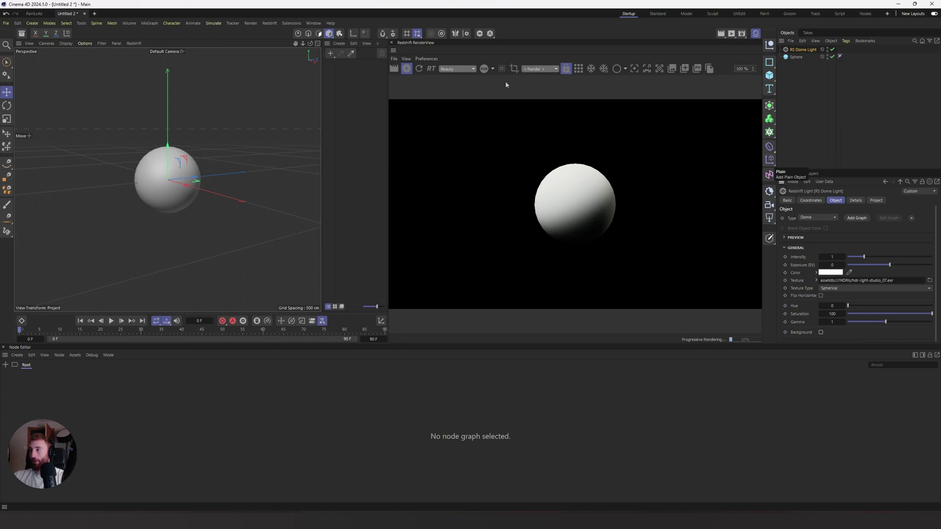
left_click(339, 43)
mouse_move(413, 66)
left_click(447, 66)
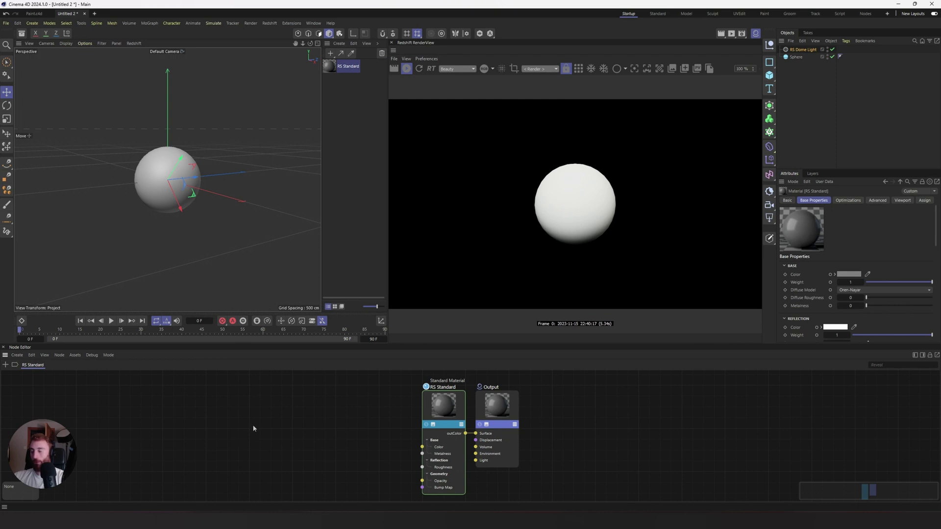
- Add a Distorter node to the material graph and connect its output to the RS Standard base Color input
double_click(253, 429)
type("dis")
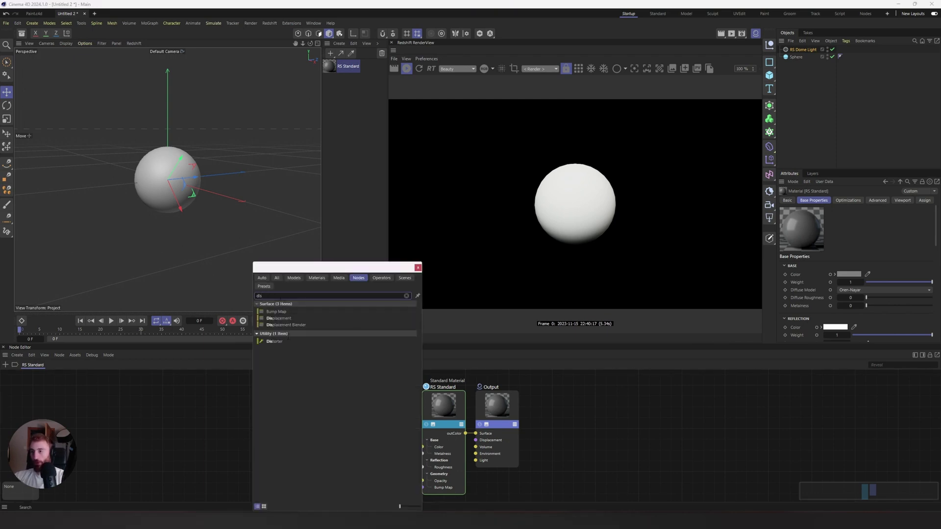
double_click(275, 341)
left_click_drag(243, 410, 308, 400)
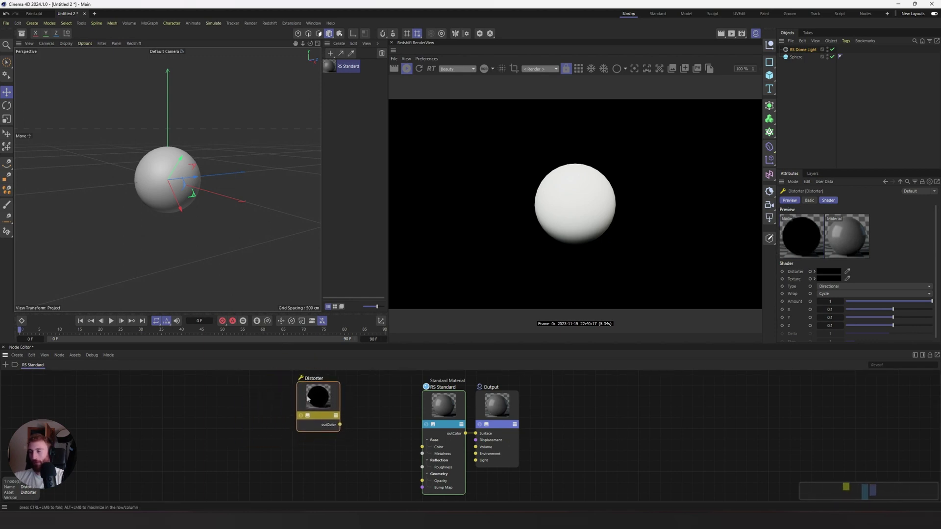
middle_click_drag(326, 436, 314, 391)
left_click_drag(306, 375, 412, 428)
left_click_drag(310, 419, 328, 408)
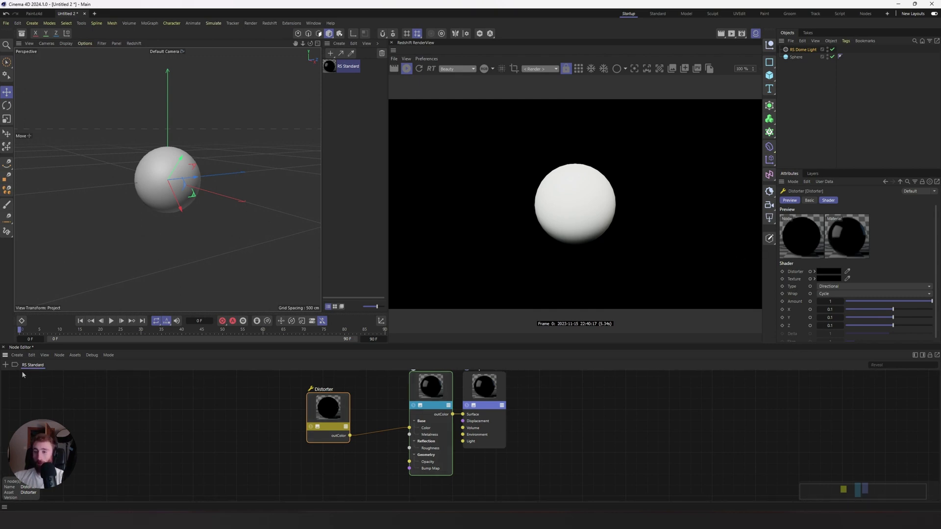
- Add a Maxon Noise node, connect it to the Distorter node's Distorter input and place it closer to that node
double_click(111, 413)
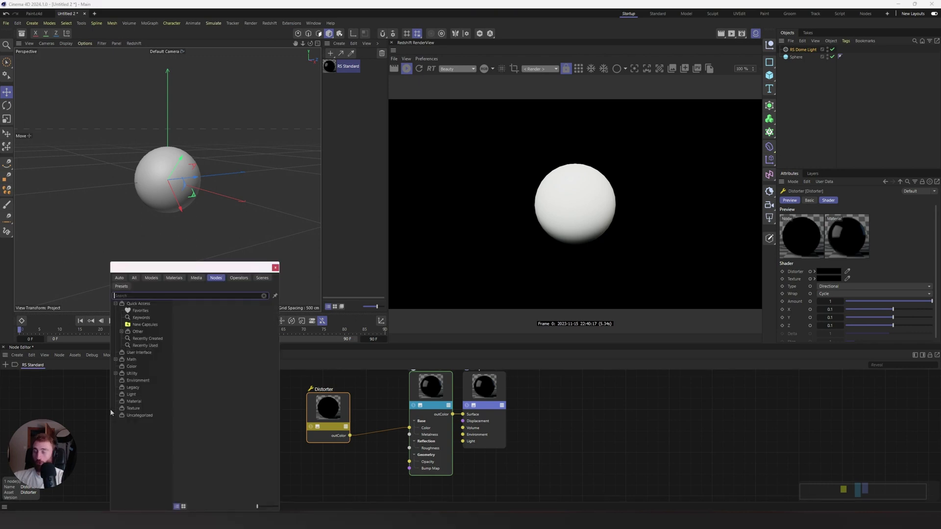
type("noise")
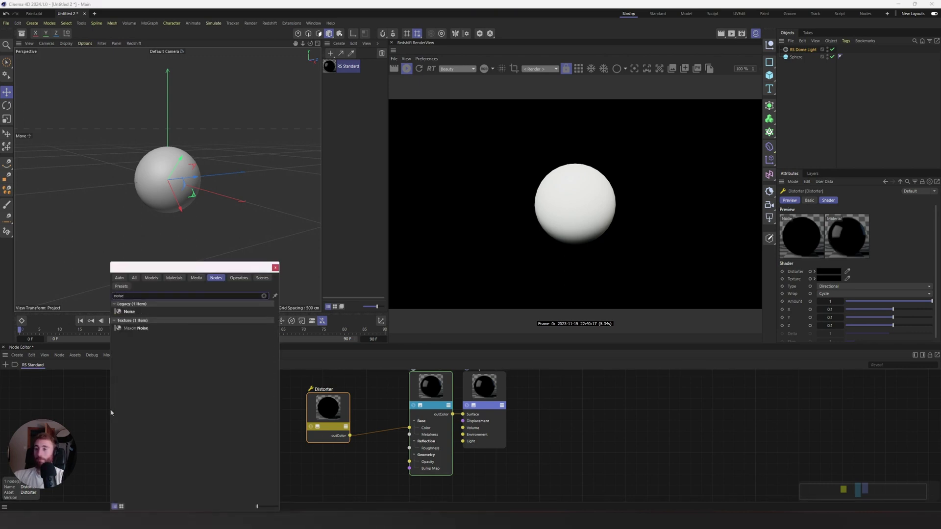
double_click(140, 328)
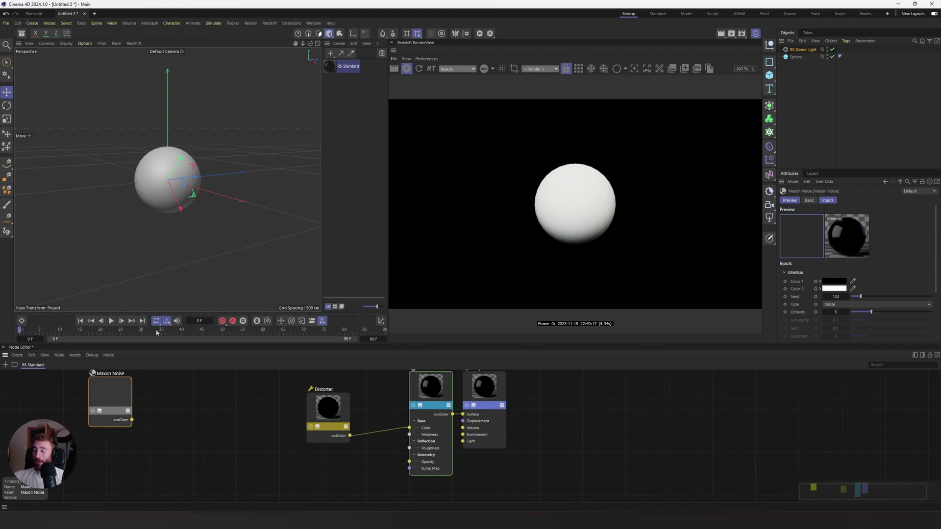
left_click_drag(115, 391, 134, 413)
left_click_drag(151, 443, 313, 440)
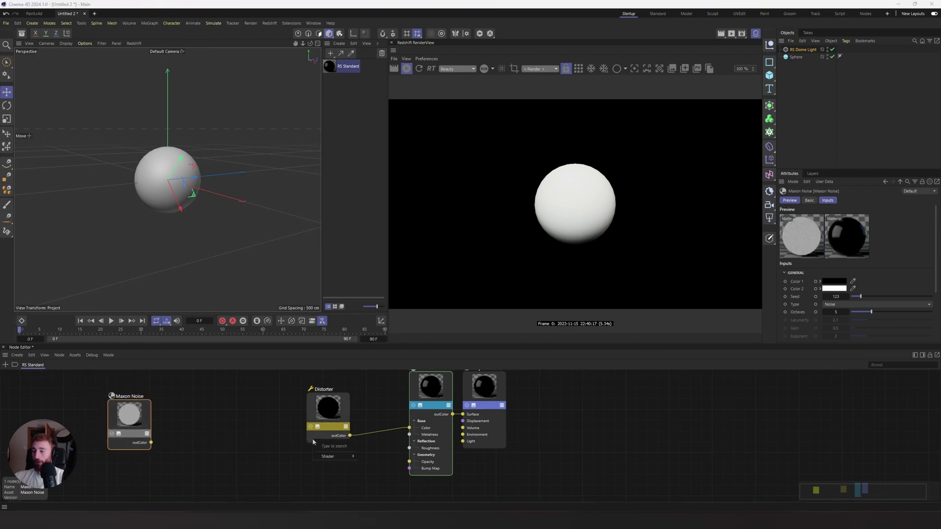
mouse_move(330, 460)
left_click(370, 479)
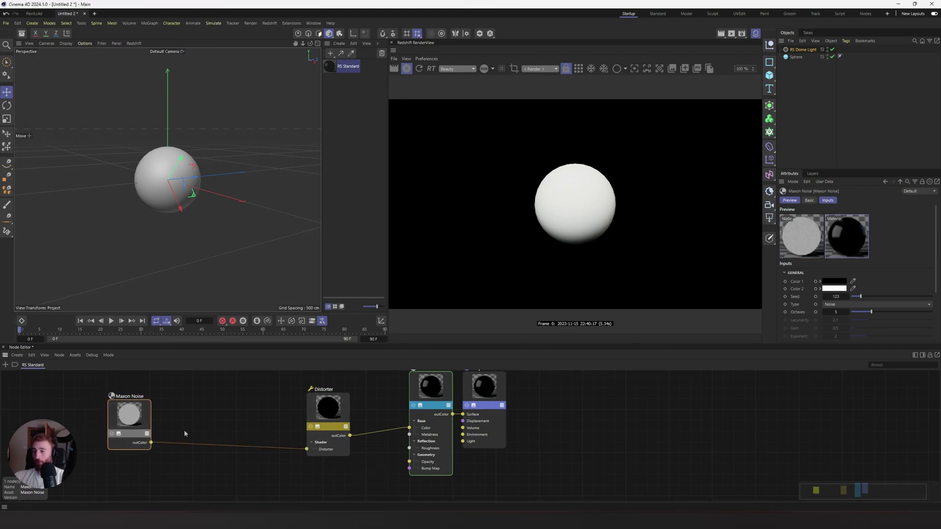
left_click_drag(129, 418, 192, 421)
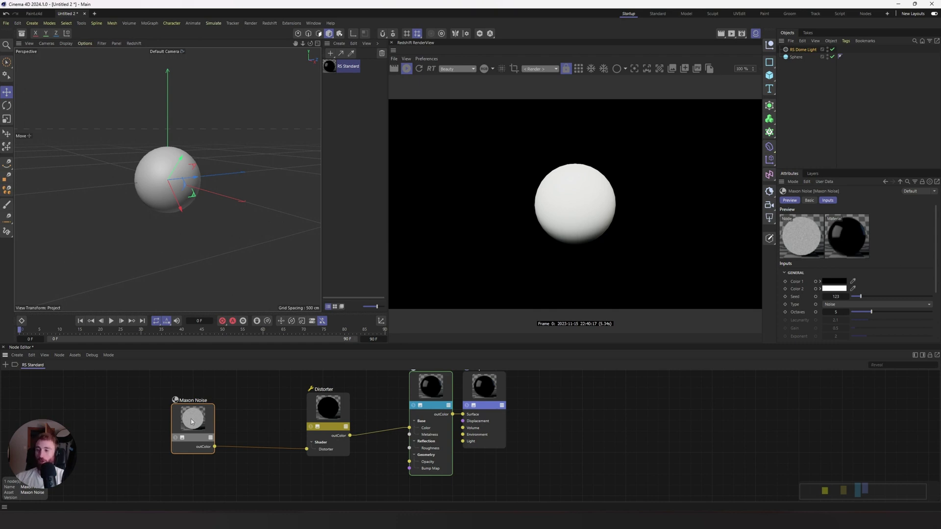
left_click(245, 416)
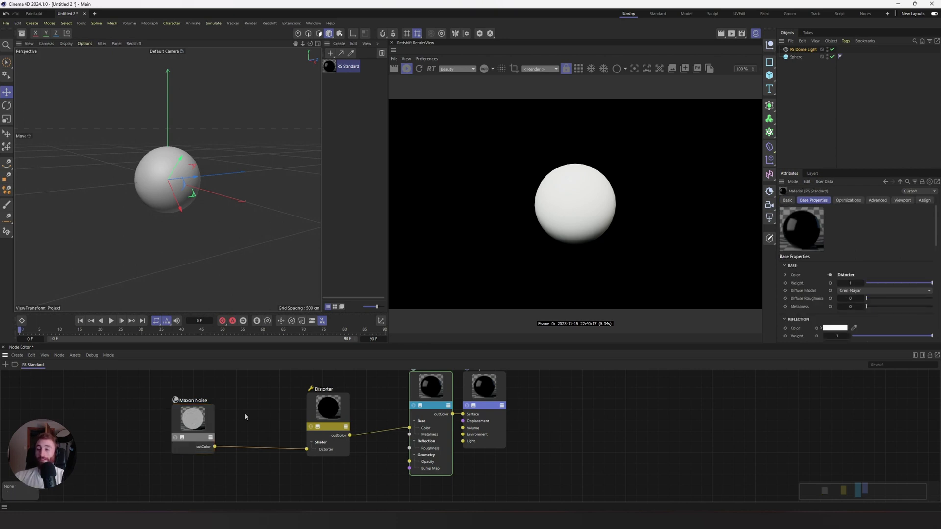
- Set the Maxon Noise node's Overall Scale to 400
left_click_drag(194, 415, 232, 403)
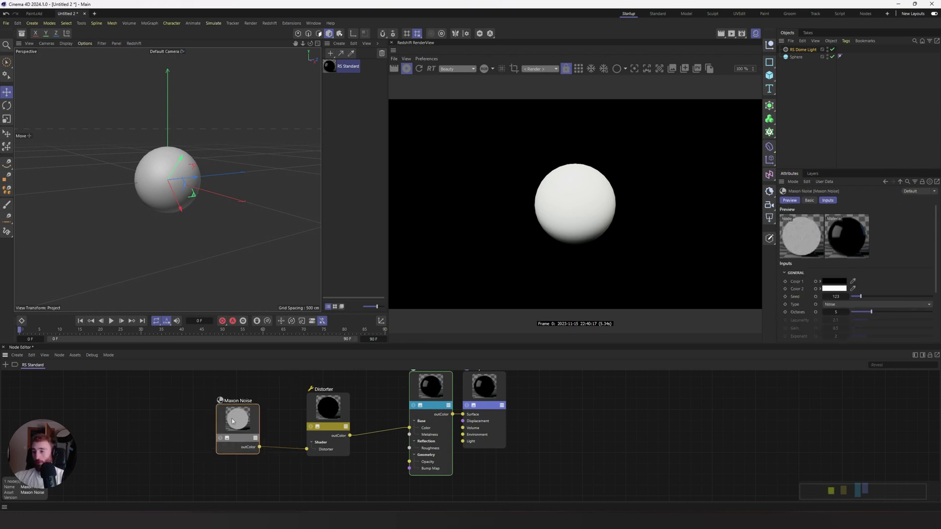
scroll(798, 290, "down", 5)
left_click(787, 329)
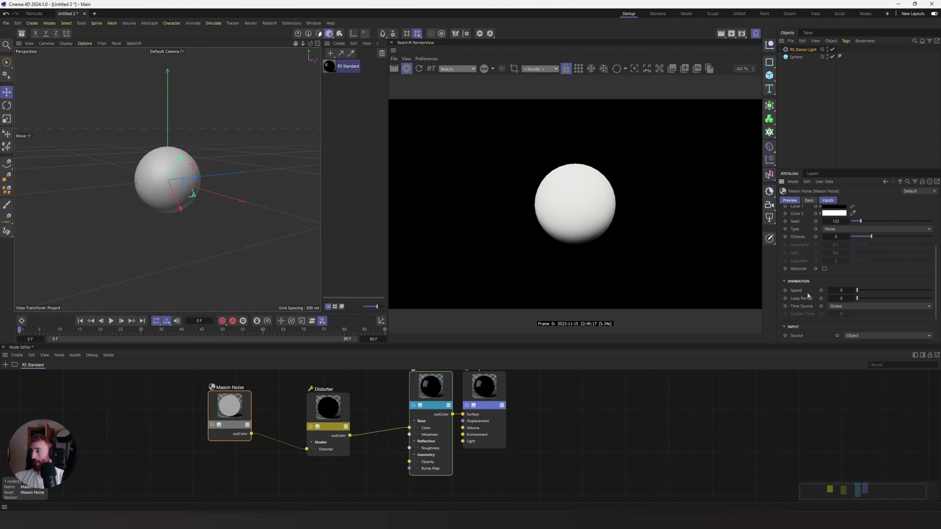
scroll(833, 314, "down", 2)
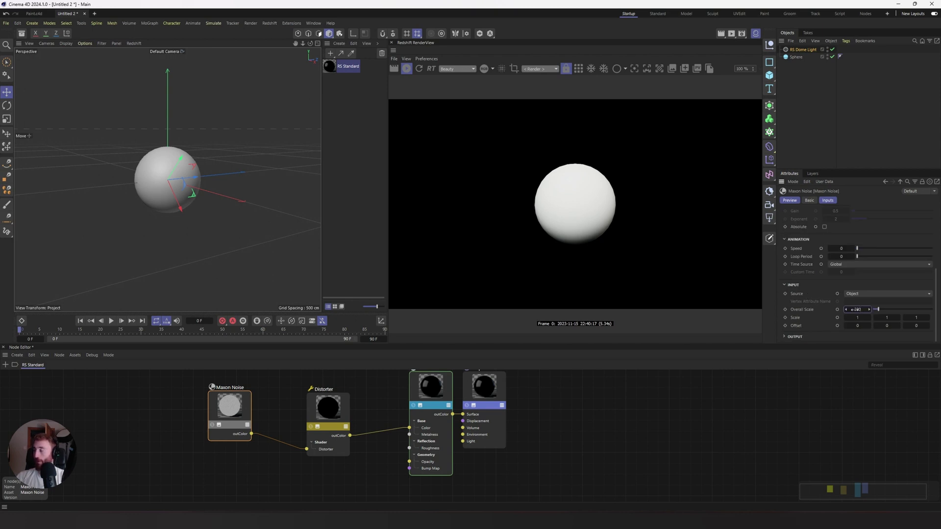
left_click_drag(855, 309, 855, 309)
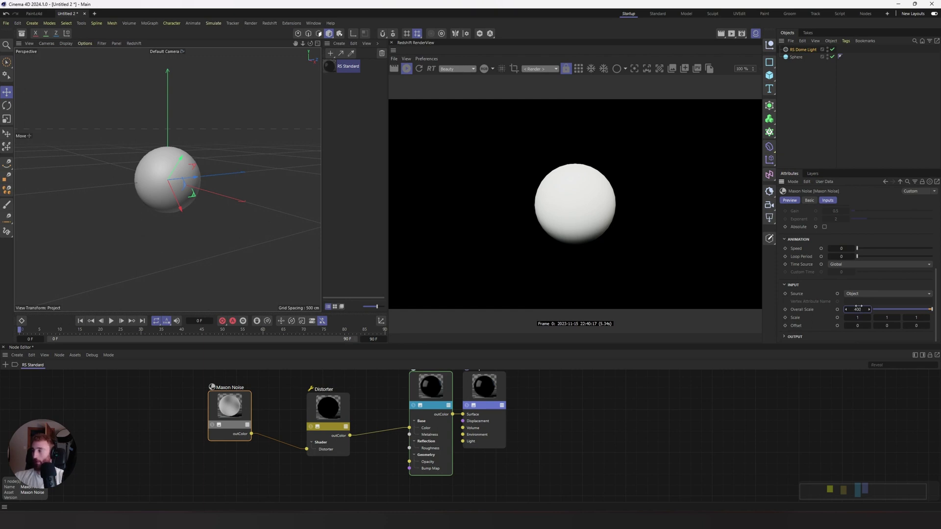
- Connect a second Maxon Noise node to the Distorter's Texture input and assign the RS Standard material to the sphere
double_click(194, 407)
type("max")
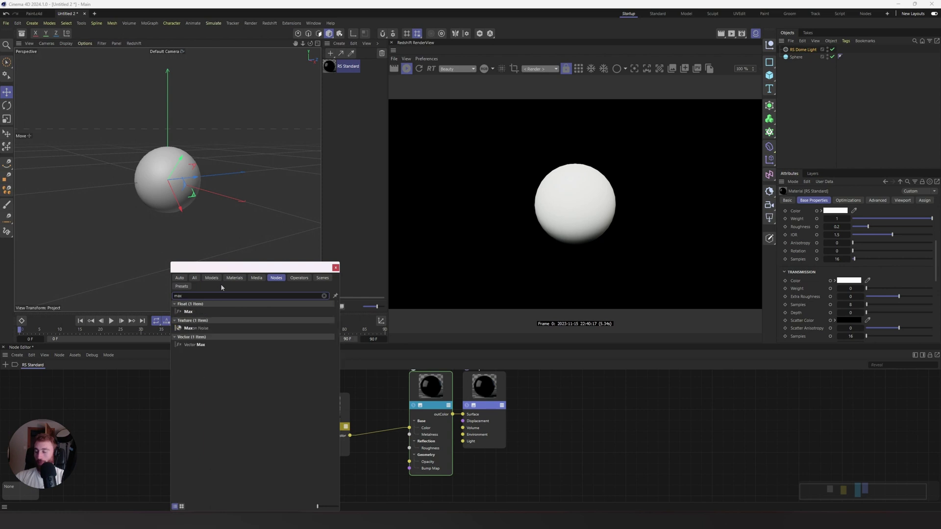
left_click(196, 327)
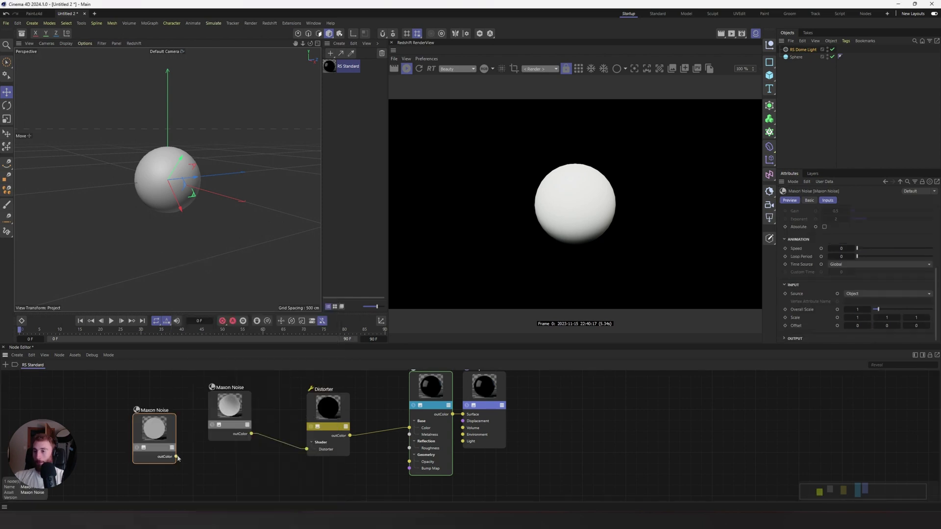
left_click_drag(190, 439, 317, 440)
mouse_move(339, 454)
left_click(376, 473)
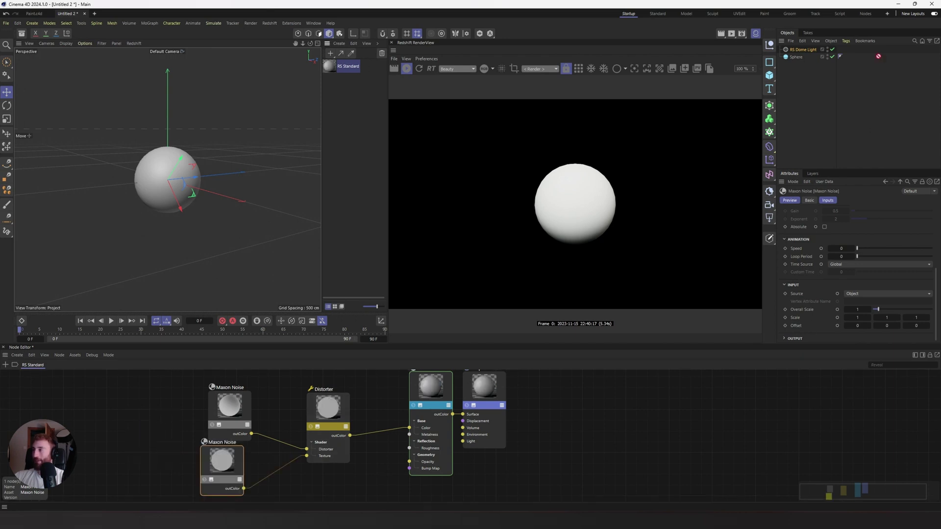
left_click_drag(802, 56, 802, 57)
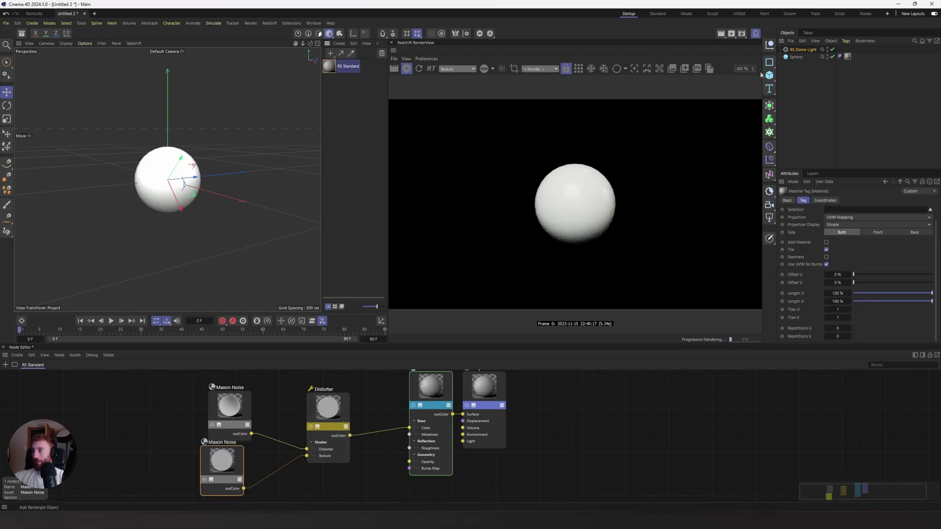
- Set the Maxon Noise feeding the Distorter's Texture input to type Buya with an Overall Scale of 200
left_click(848, 288)
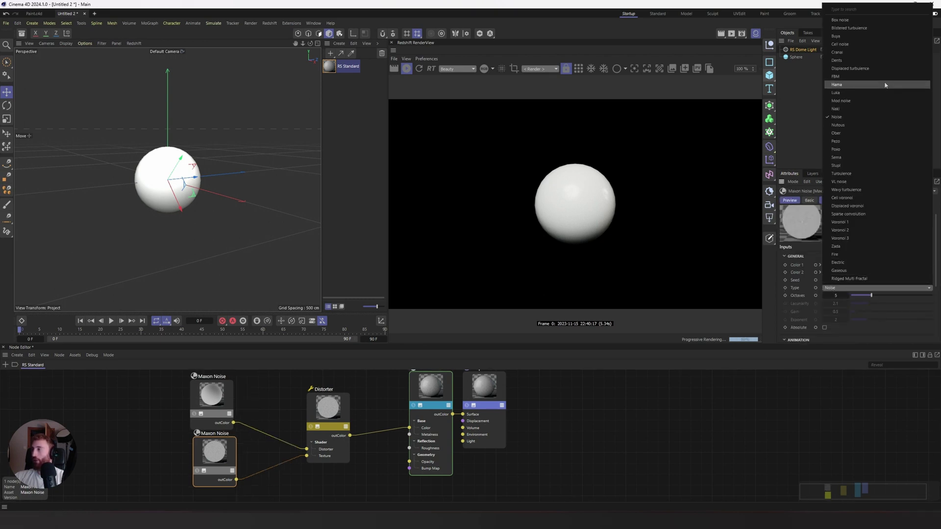
left_click(860, 37)
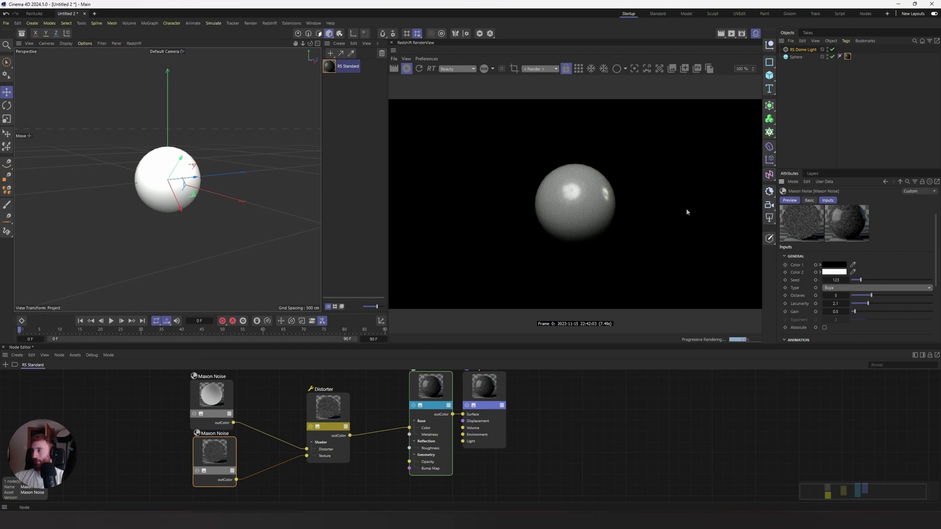
scroll(807, 304, "down", 5)
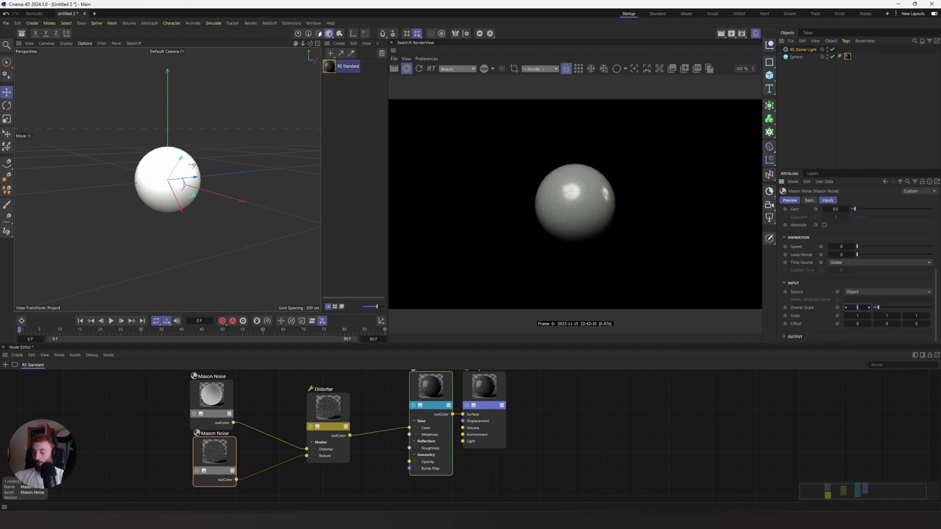
key("Return")
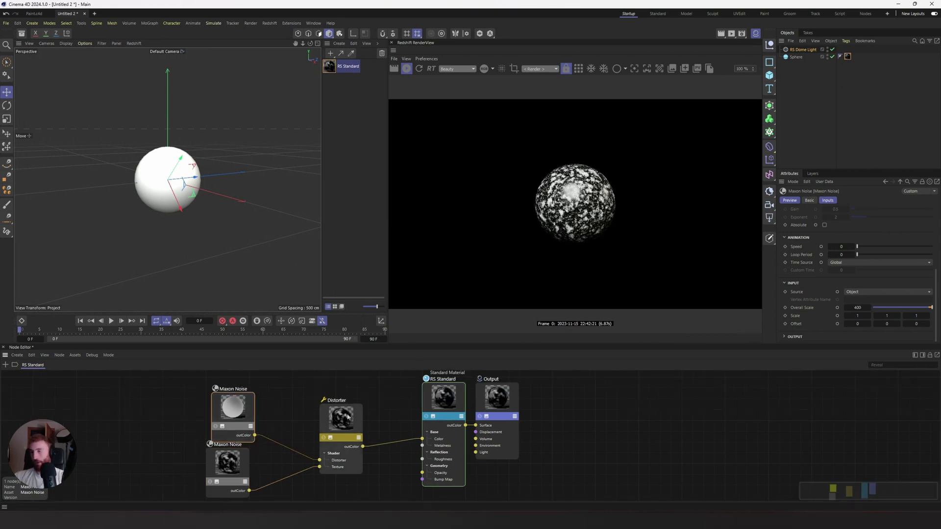
- Set the Distorter node's Amount to 100 and its Y value to 7
left_click(347, 417)
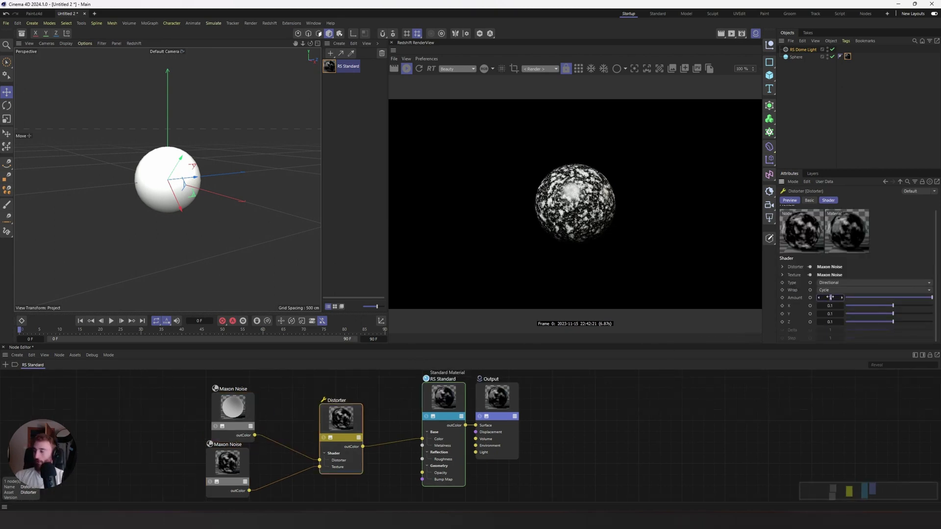
key("Return")
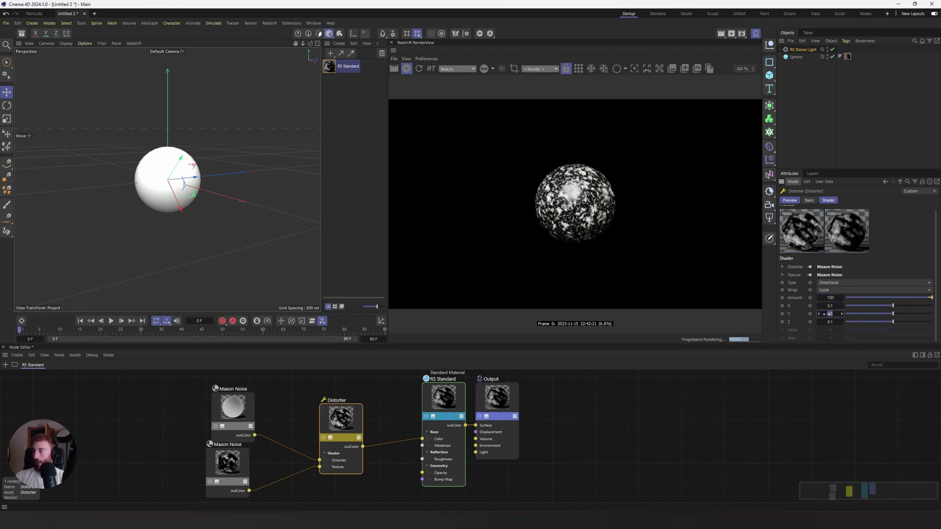
left_click_drag(827, 313, 828, 313)
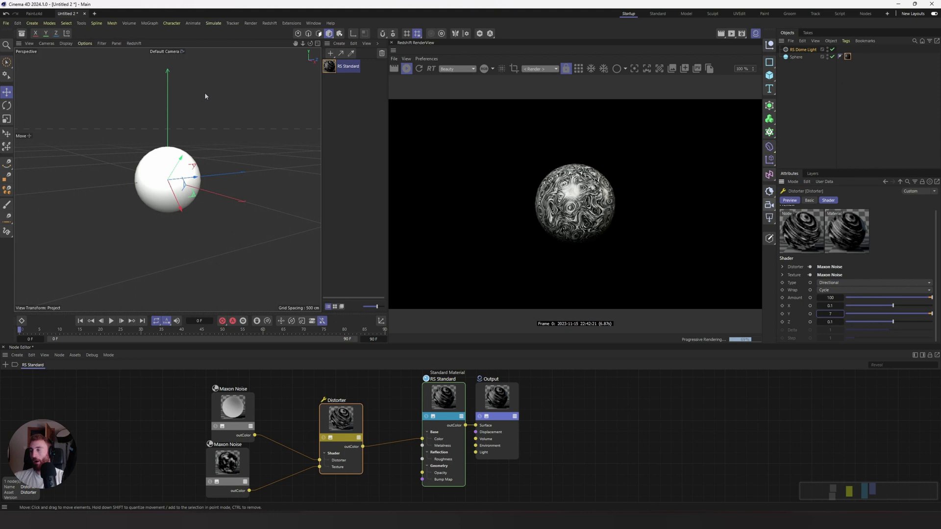
- Set the RS Standard material's reflection Roughness to 0.4
left_click(462, 392)
scroll(817, 300, "down", 5)
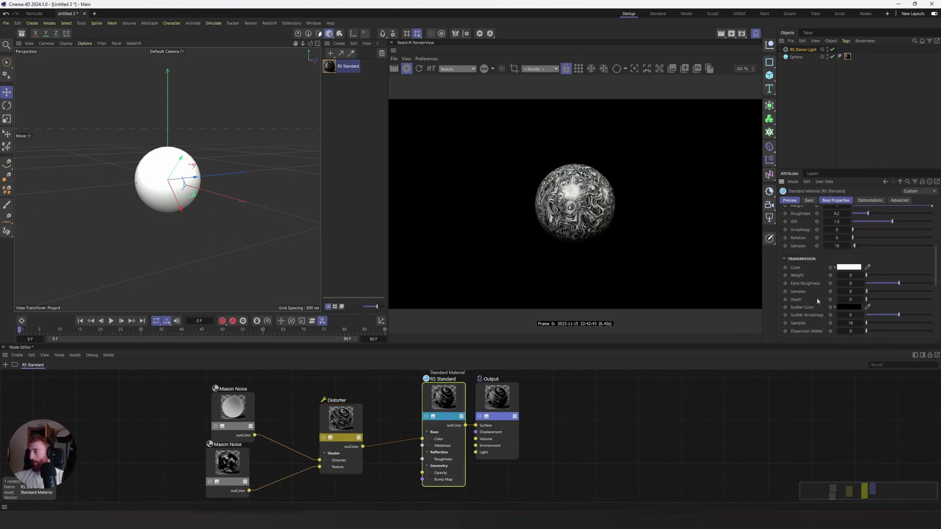
scroll(816, 298, "up", 2)
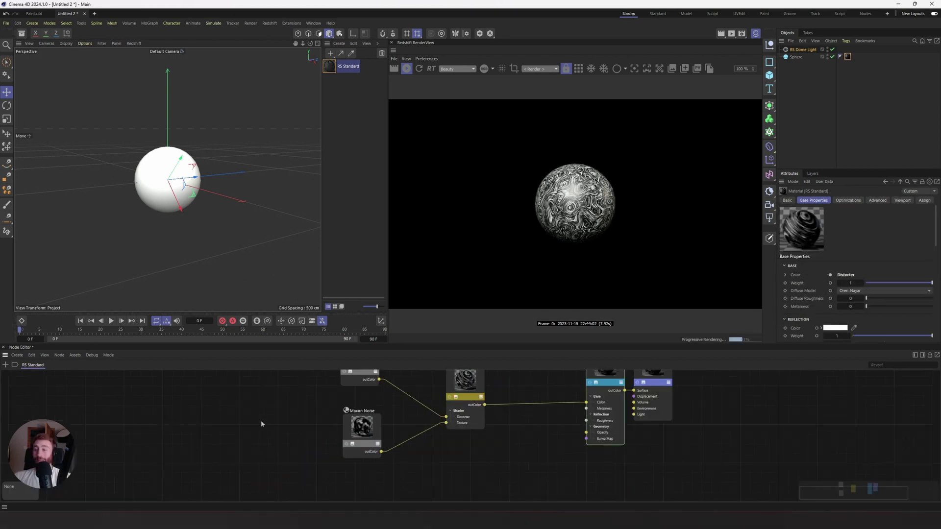
- Add a third Maxon Noise node and connect it to Color 1 of the noise feeding the Distorter's Texture input
double_click(261, 419)
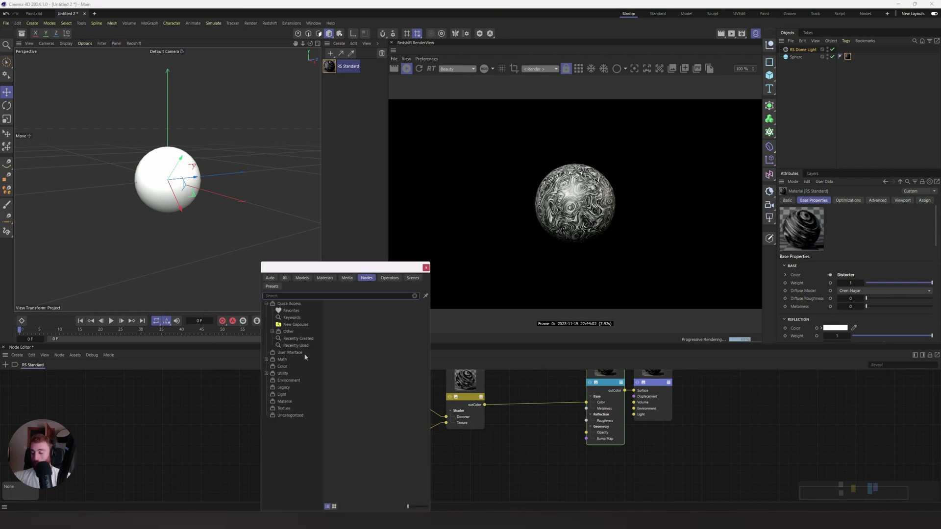
type("maxon")
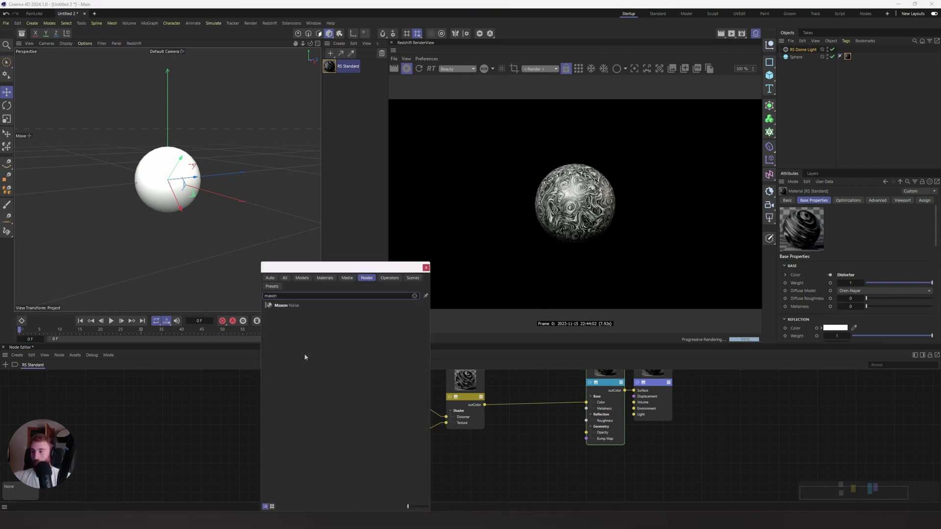
double_click(294, 307)
left_click_drag(262, 412, 236, 436)
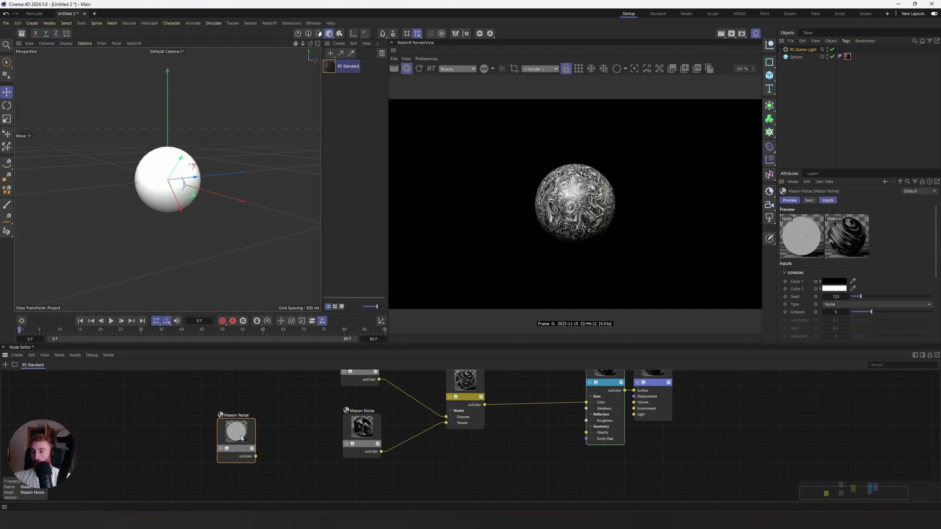
left_click(257, 462)
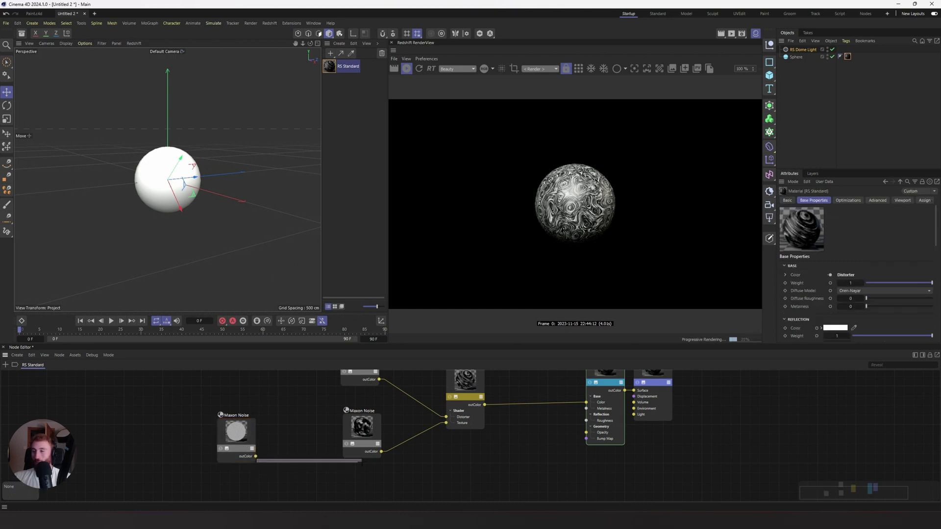
left_click_drag(256, 456, 350, 455)
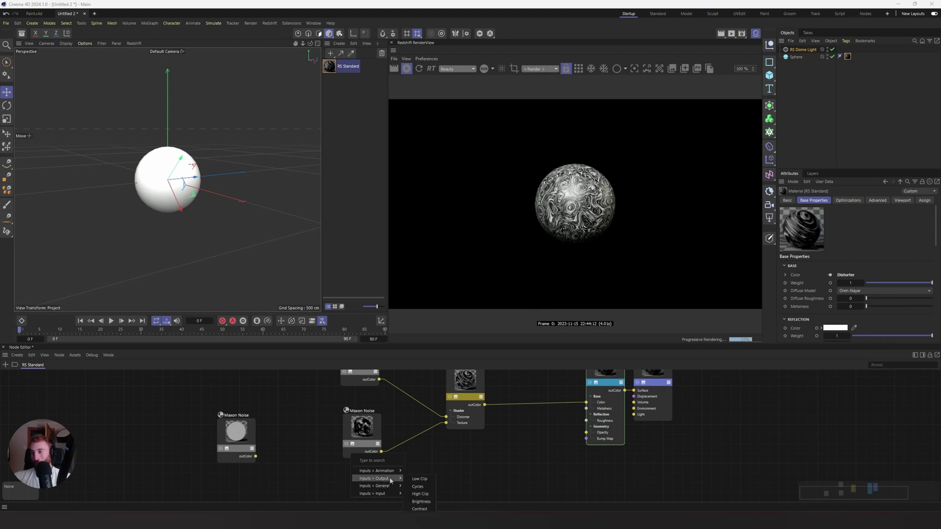
mouse_move(392, 486)
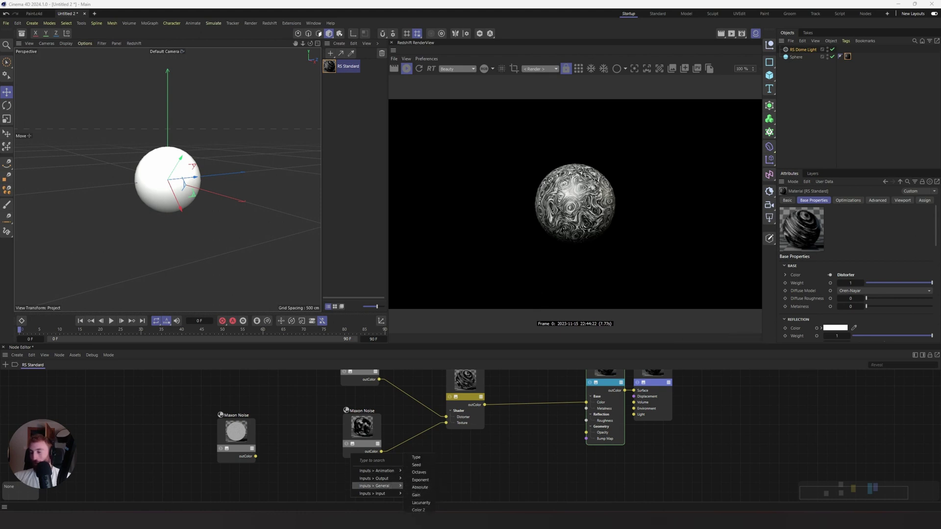
left_click(419, 510)
left_click_drag(236, 432, 277, 445)
- Set the new Maxon Noise's type to Wavy turbulence and its Overall Scale to 200
left_click(877, 304)
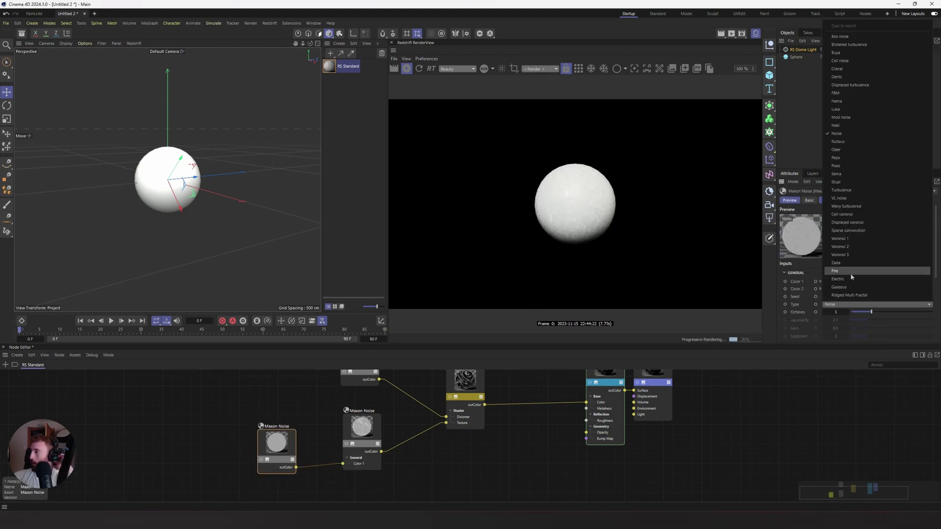
left_click(853, 206)
scroll(794, 296, "down", 4)
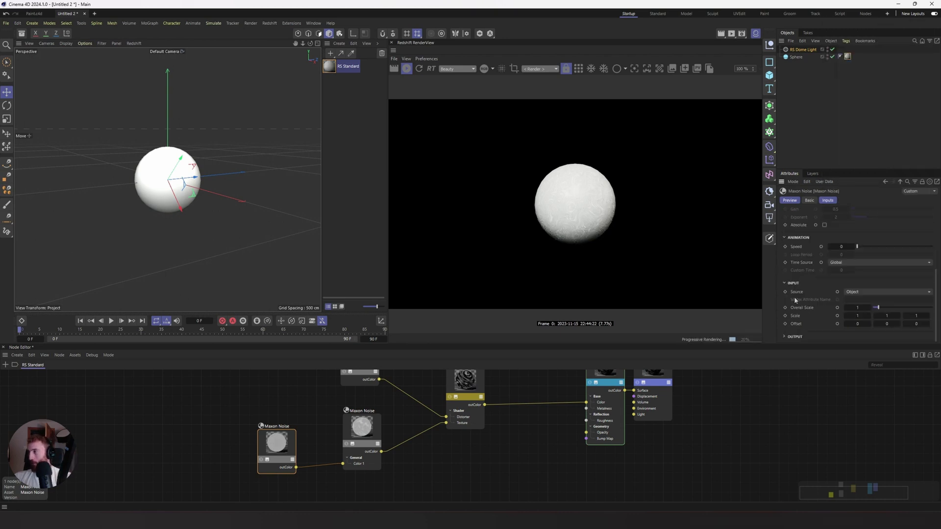
left_click(856, 309)
type("200")
key("Return")
- Rename the Maxon Noise node connected to the Distorter's Texture input as Texture
left_click(377, 424)
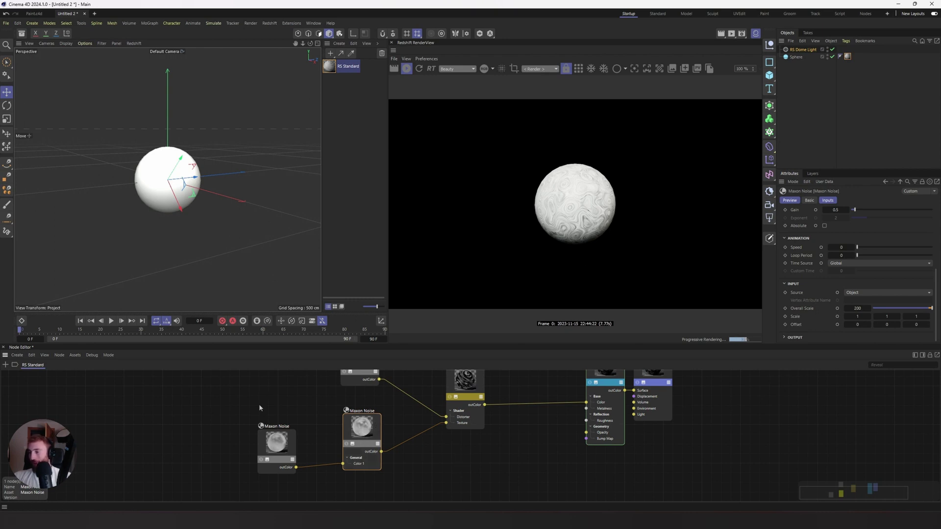
left_click_drag(279, 436, 276, 428)
middle_click_drag(277, 428, 276, 457)
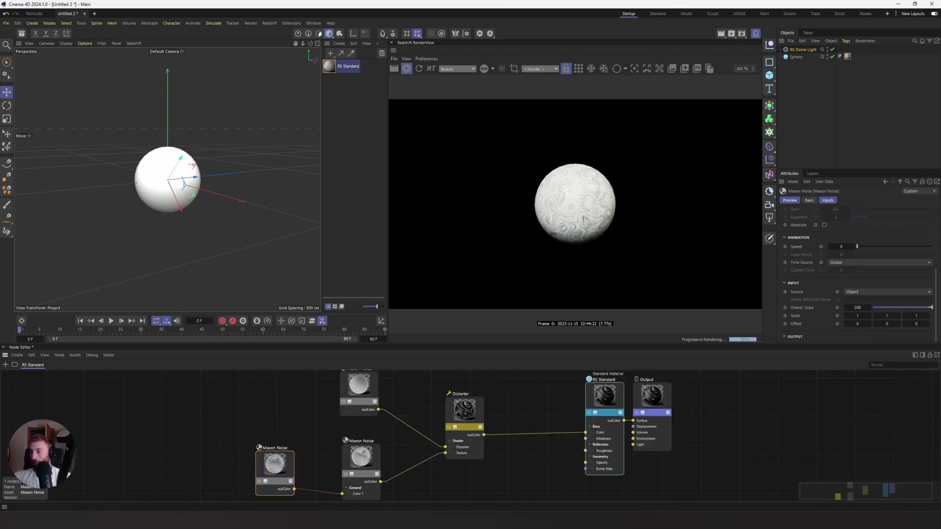
double_click(360, 441)
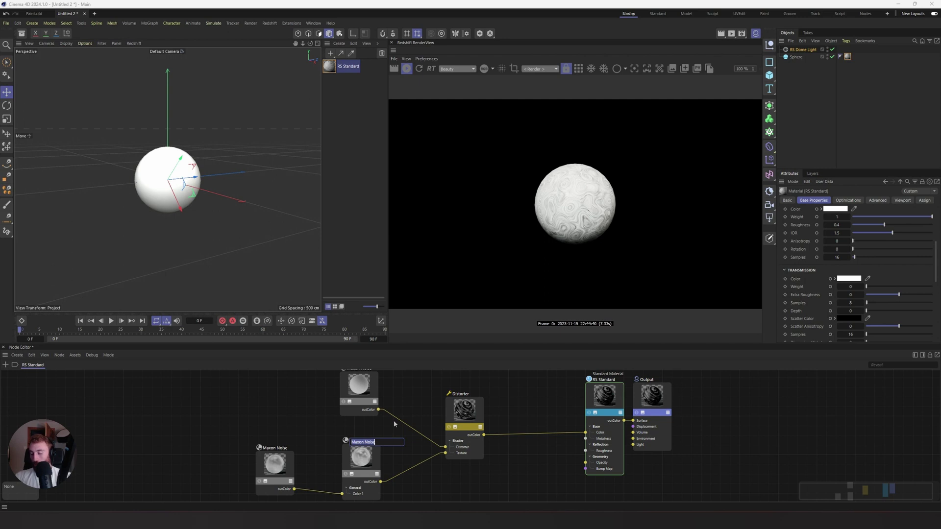
type("Texture")
key("Return")
- Rename the Maxon Noise node feeding the Texture node's Color 1 as Colour blend 01
double_click(274, 448)
type("Colou")
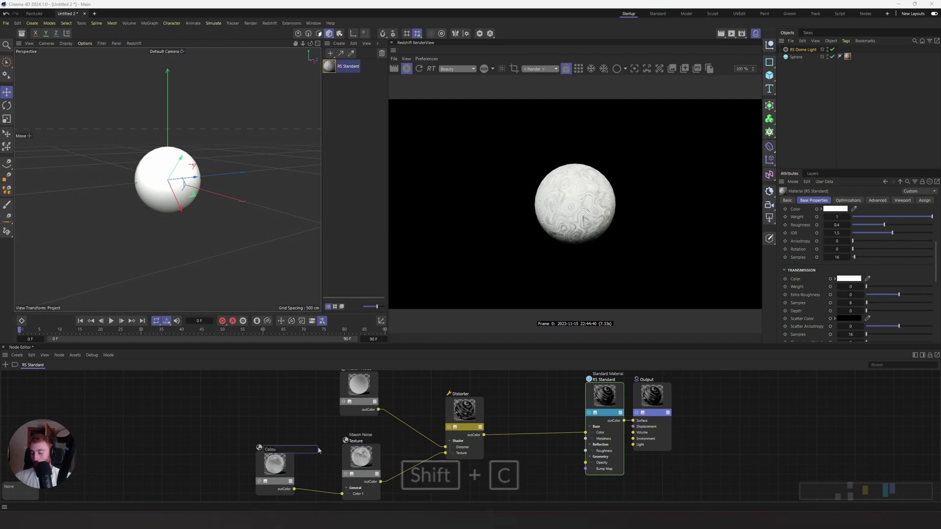
type("r t")
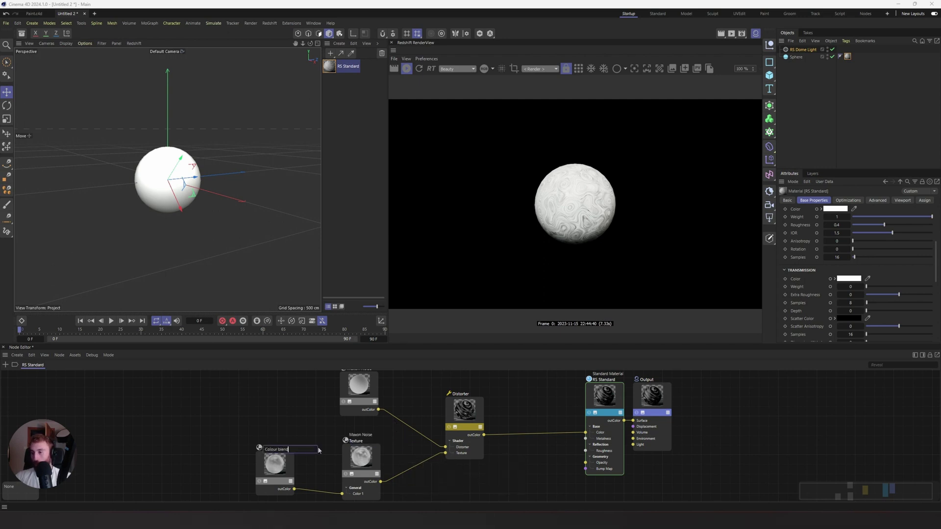
type("lend 01")
key("Return")
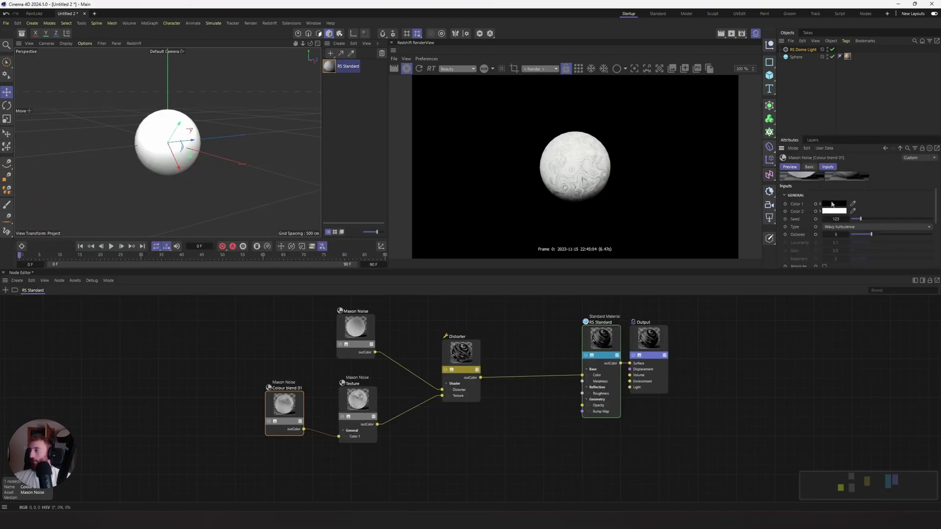
- Set Colour blend 01's Color 1 to an orange-red and its Color 2 to a yellow-orange
left_click(832, 204)
mouse_move(866, 249)
left_mouse_down()
mouse_move(895, 245)
mouse_move(856, 255)
left_mouse_up()
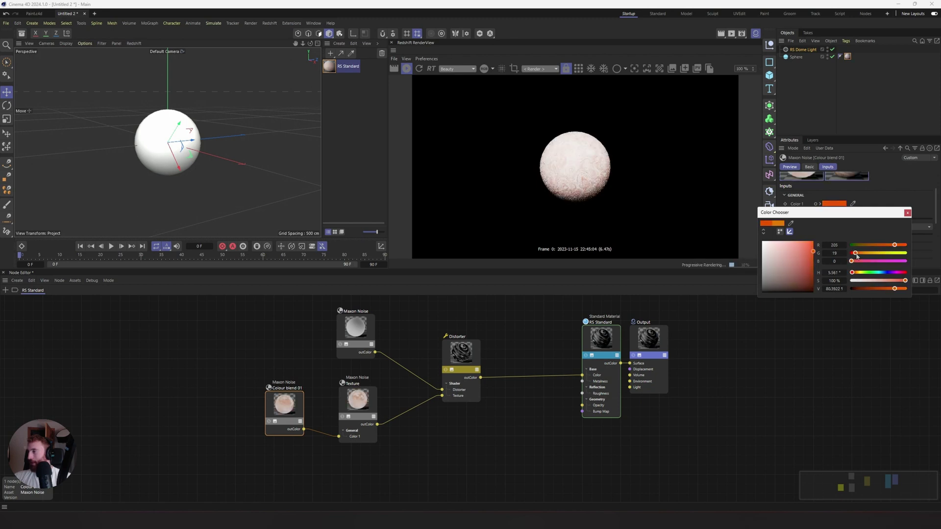
left_click(906, 213)
left_click(833, 255)
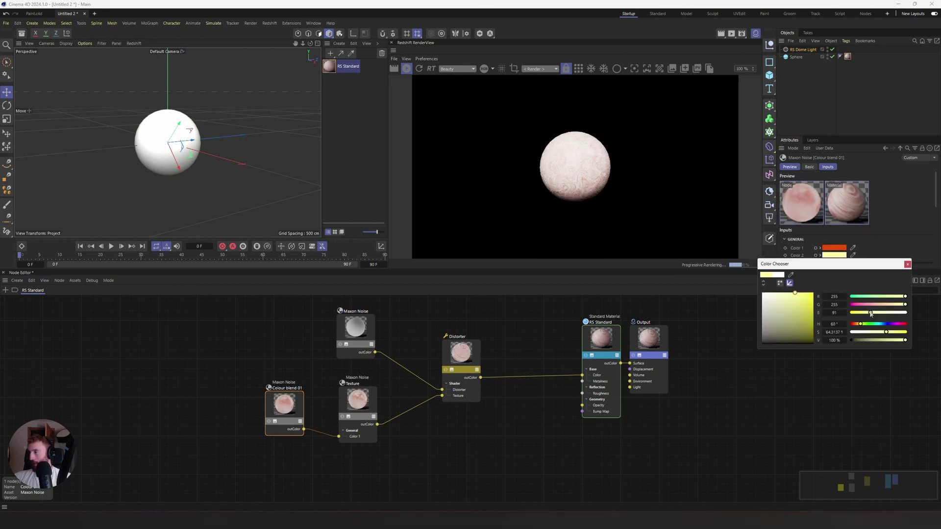
left_click_drag(872, 313, 861, 313)
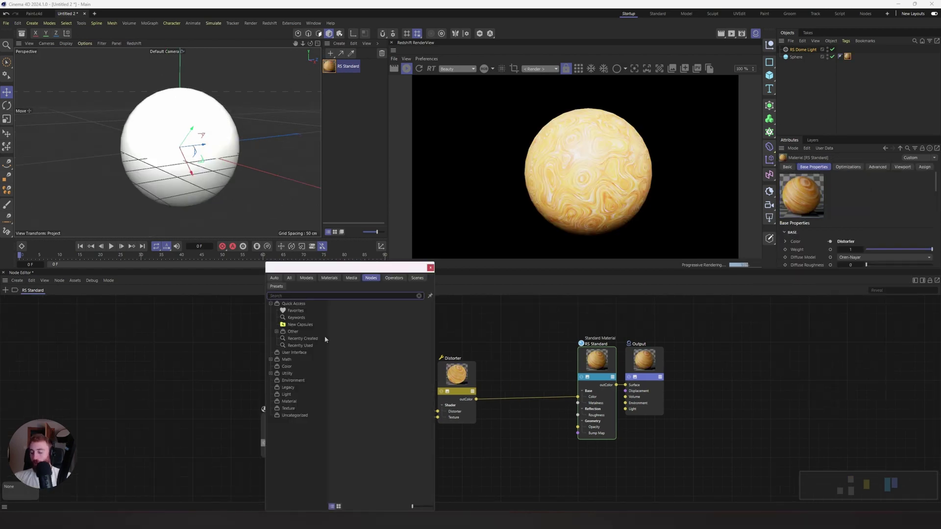
- Add another Maxon Noise node, connect it to the Texture node's Color 2 input and place it below Colour blend 01
type("noise")
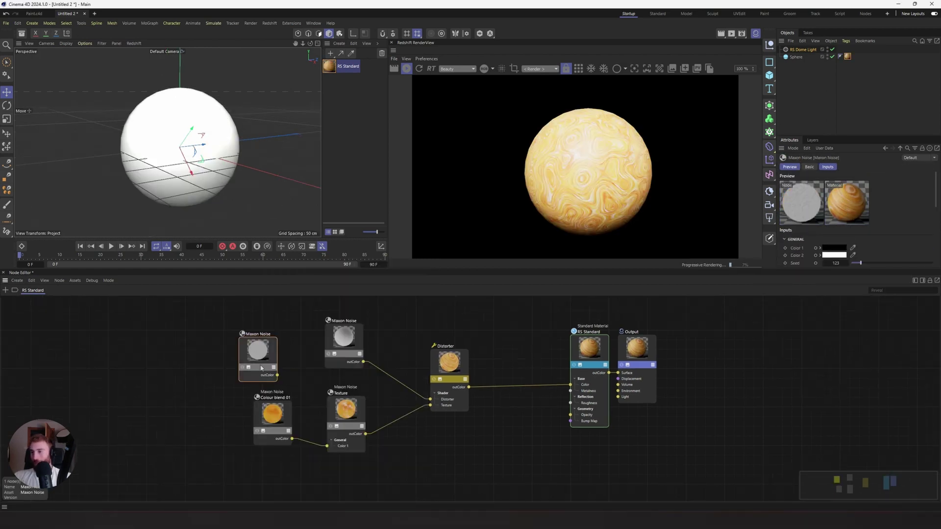
left_click_drag(261, 367, 236, 449)
middle_click_drag(235, 448, 207, 411)
left_click_drag(207, 411, 220, 455)
left_click_drag(237, 462, 299, 415)
left_click_drag(217, 438, 248, 450)
- Rename the newly added Maxon Noise node as Colour Blend 02
key("shift+c")
type("Co")
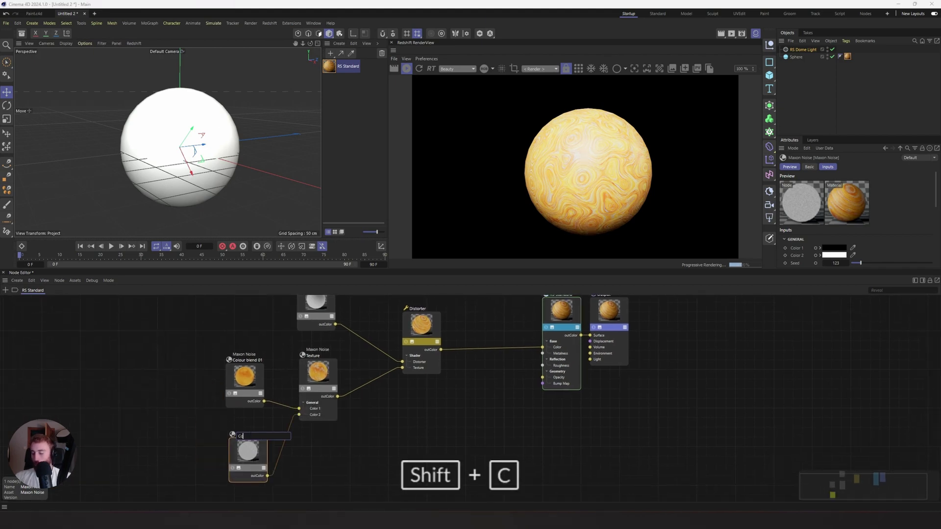
type("lour B")
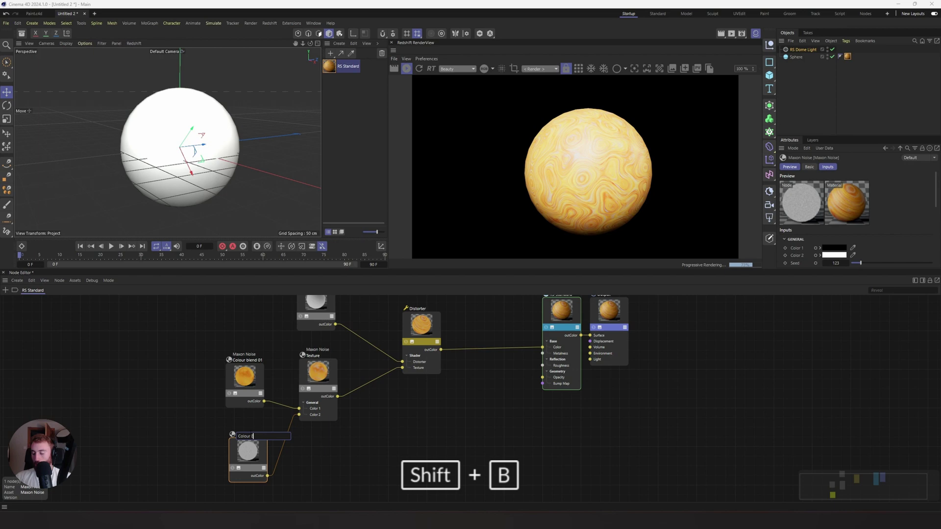
type("len 02")
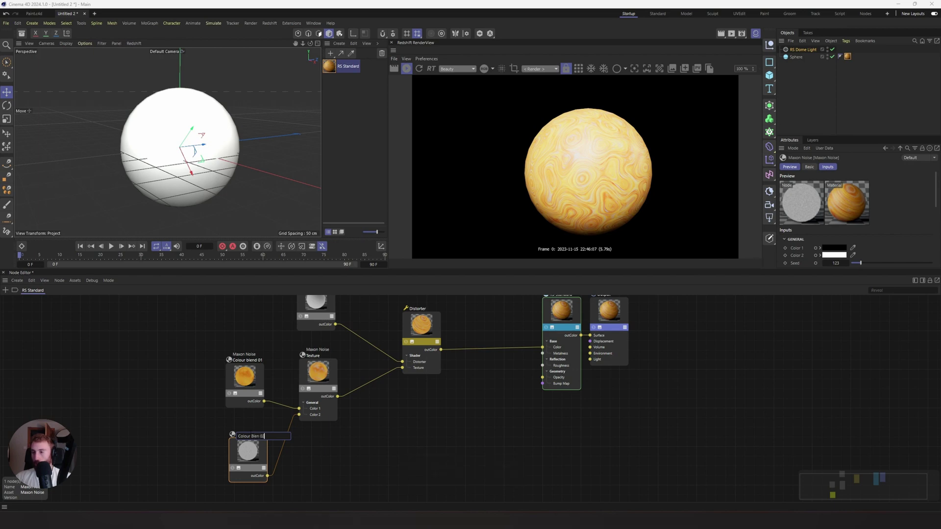
key("Return")
- Set Colour Blend 02's Color 1 to a magenta-purple and its Color 2 to a light violet
left_click(834, 248)
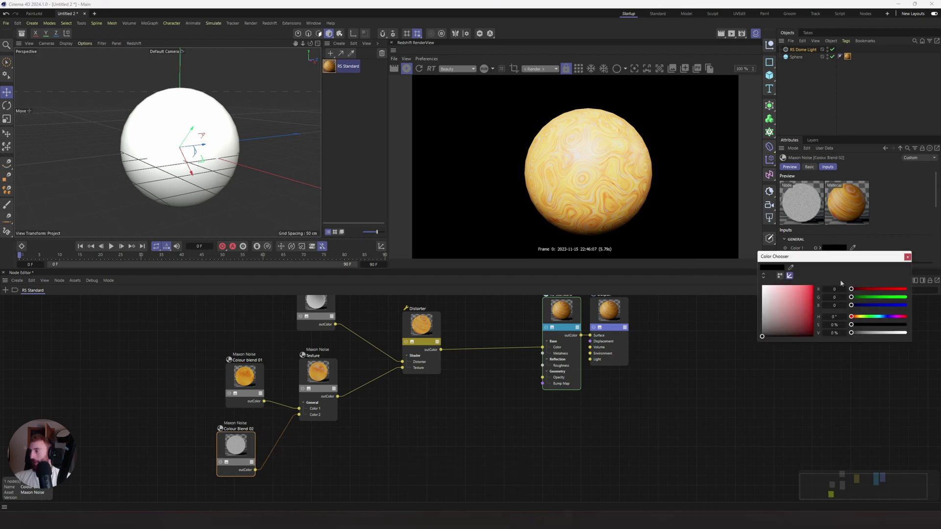
left_click(887, 305)
left_click(896, 316)
mouse_move(887, 289)
left_mouse_down()
mouse_move(868, 289)
mouse_move(876, 289)
left_mouse_up()
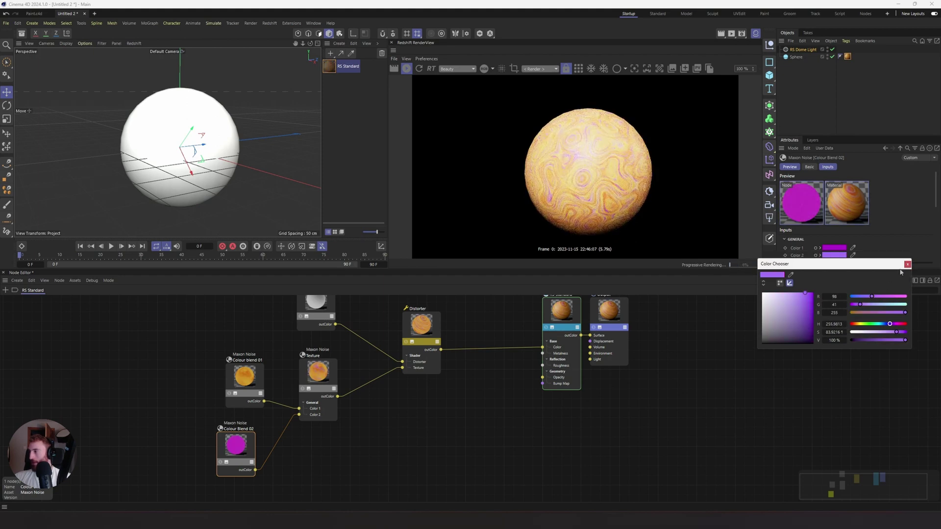
left_click(906, 266)
left_click(604, 397)
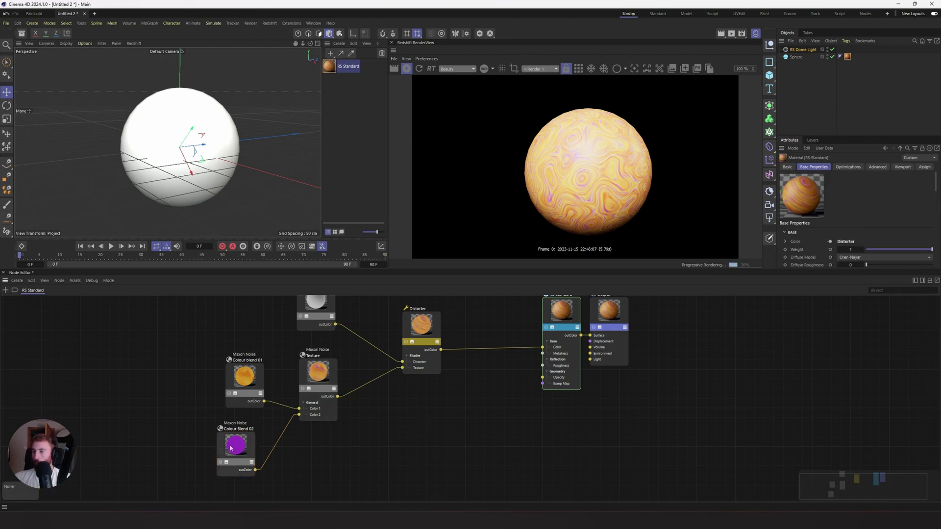
- Set Colour Blend 02's noise type to Poxo and its Overall Scale to 200
left_click_drag(231, 448, 246, 444)
scroll(857, 220, "down", 2)
left_click(877, 226)
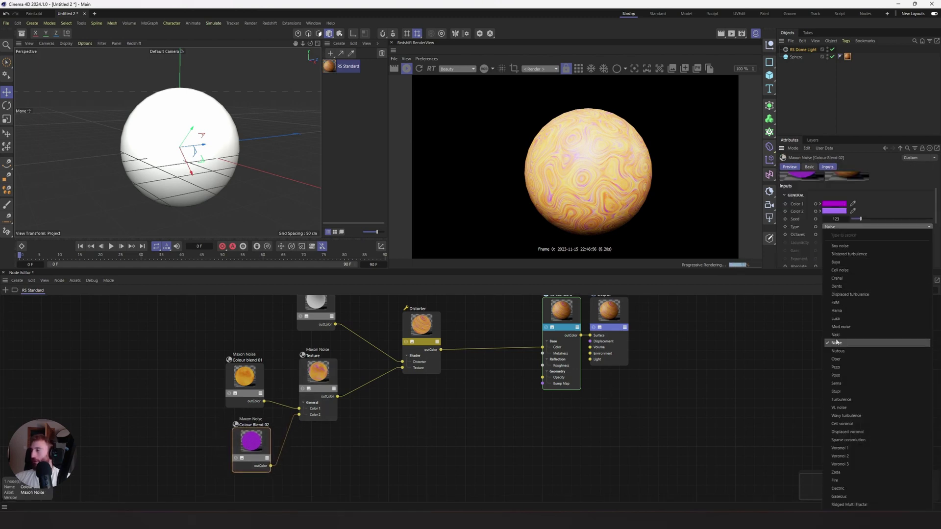
left_click(846, 376)
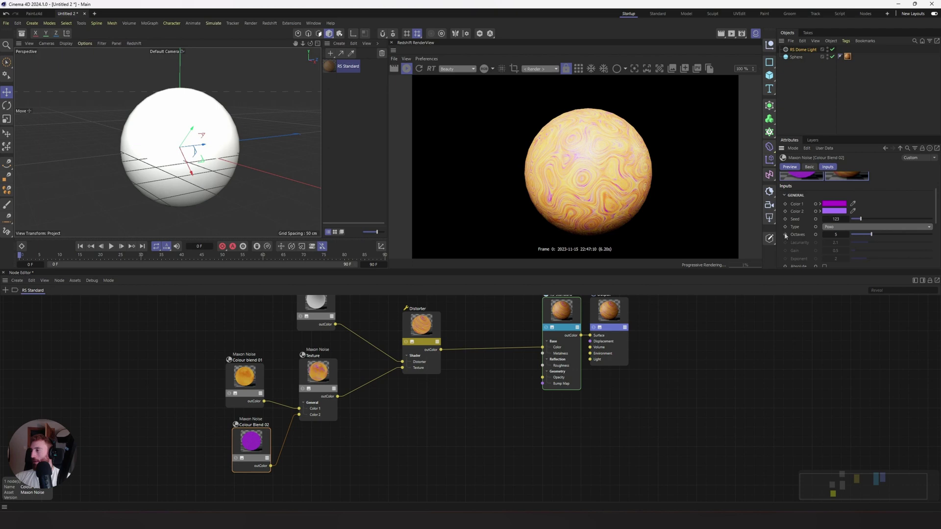
scroll(797, 224, "down", 3)
scroll(799, 225, "down", 1)
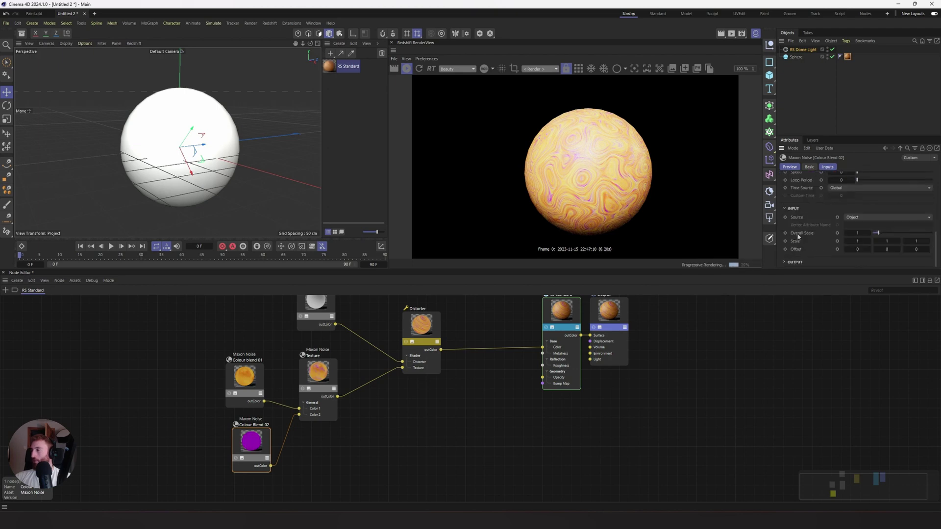
left_click(857, 233)
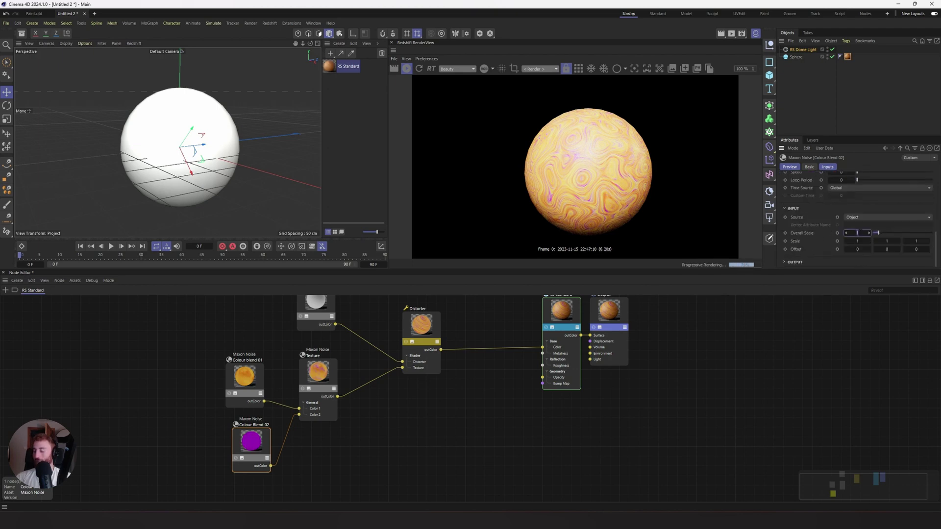
key("Return")
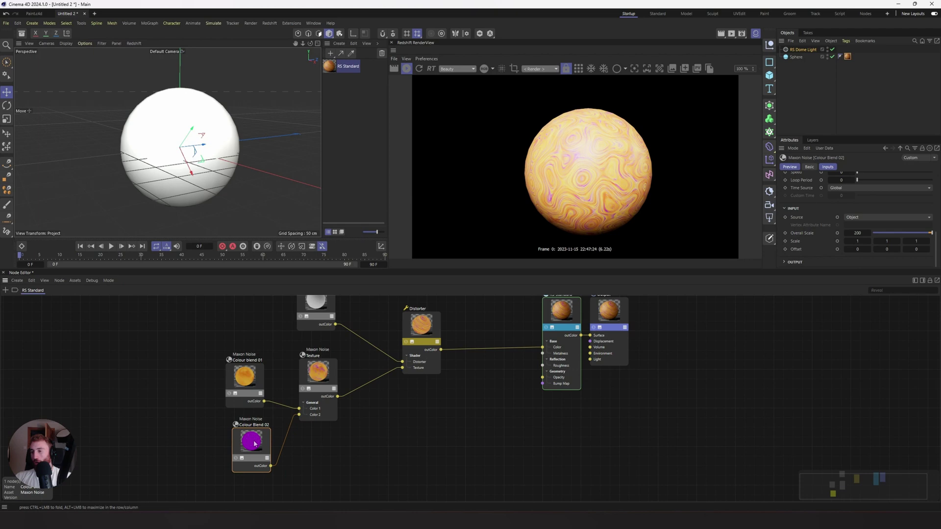
- Select the noise and Distorter nodes and auto-arrange the node graph into a tidy layout
left_click_drag(254, 444, 246, 441)
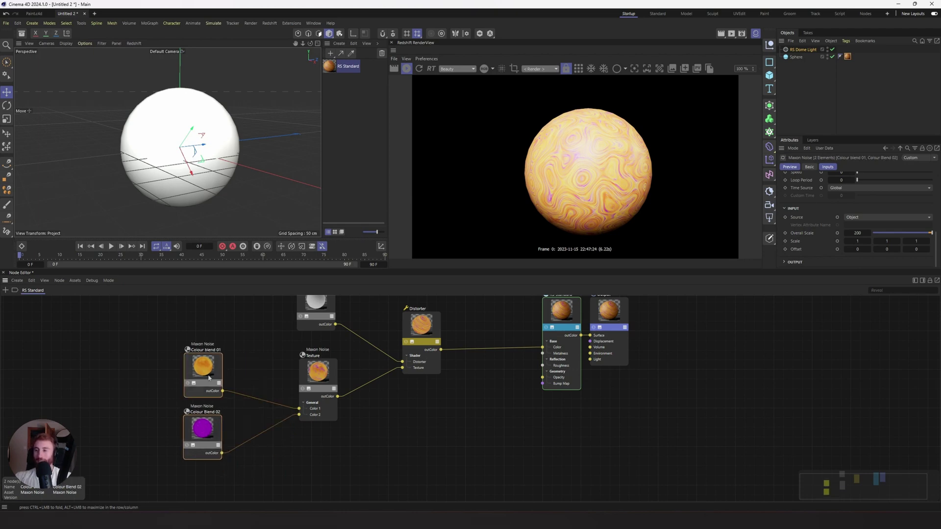
mouse_move(327, 374)
left_mouse_down()
mouse_move(341, 360)
mouse_move(310, 391)
mouse_move(327, 364)
left_mouse_up()
mouse_move(426, 321)
left_mouse_down()
mouse_move(426, 338)
mouse_move(433, 325)
mouse_move(422, 315)
mouse_move(408, 324)
mouse_move(415, 334)
left_mouse_up()
middle_click_drag(415, 333, 388, 361)
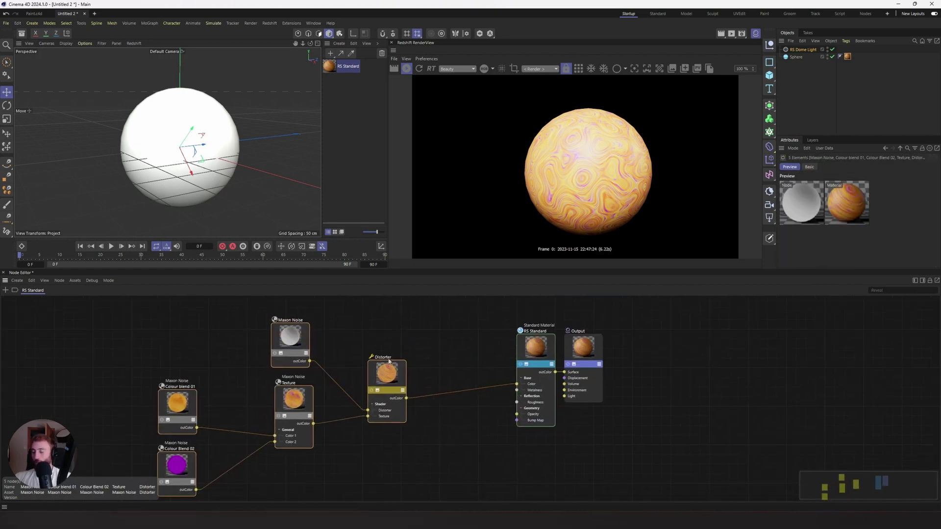
key("shift+l")
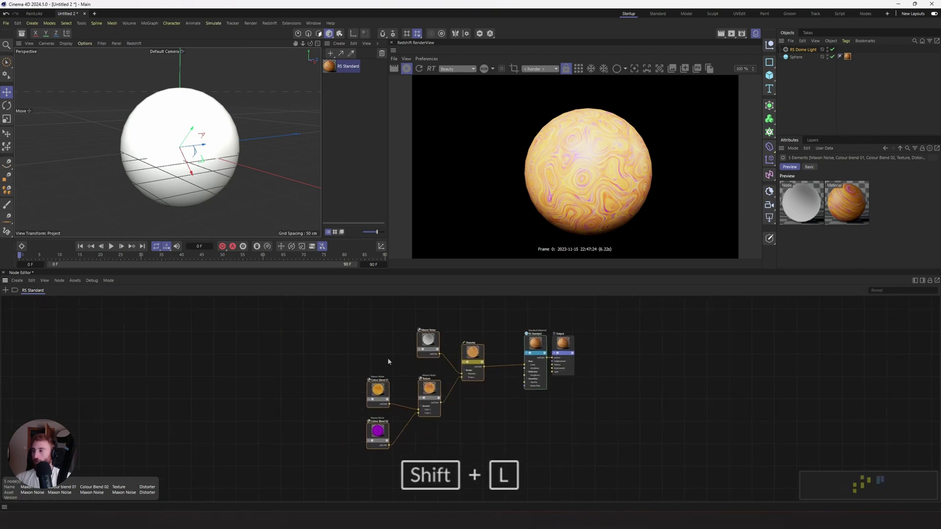
middle_click_drag(542, 336, 493, 357)
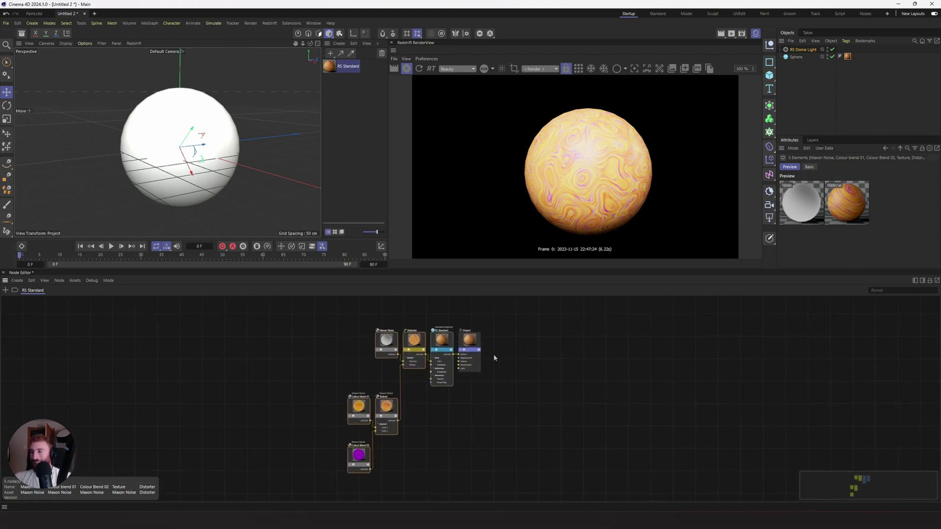
scroll(437, 356, "up", 2)
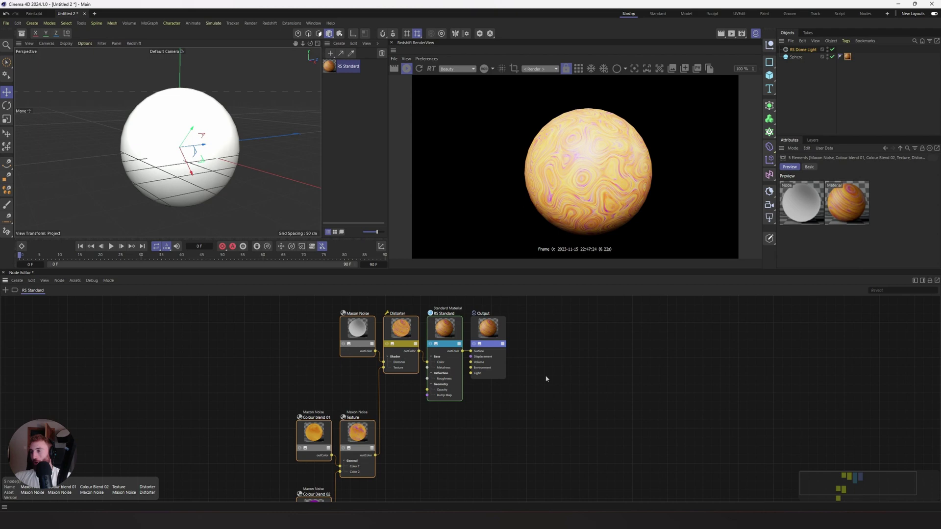
- Add a Displacement node, connect it to the Output node's Displacement input and place it below RS Standard
middle_click_drag(546, 378, 526, 369)
type("c")
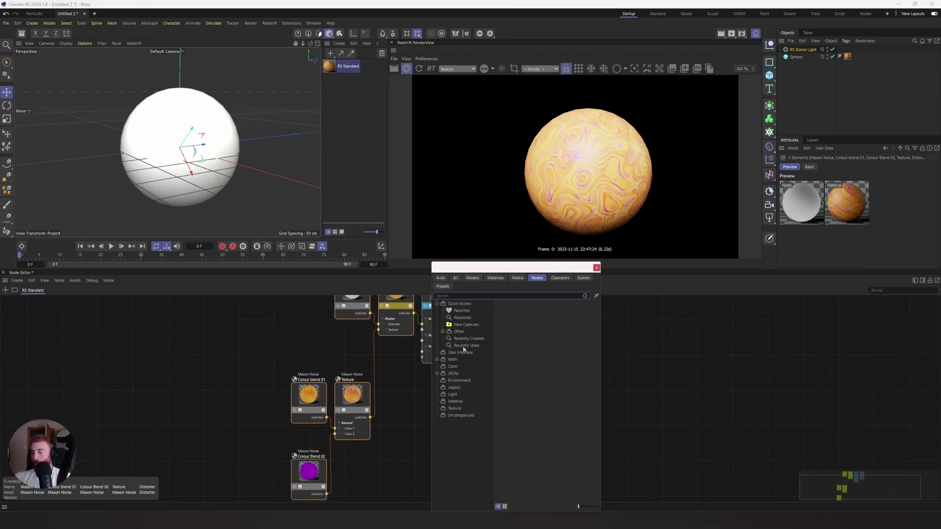
type("dis")
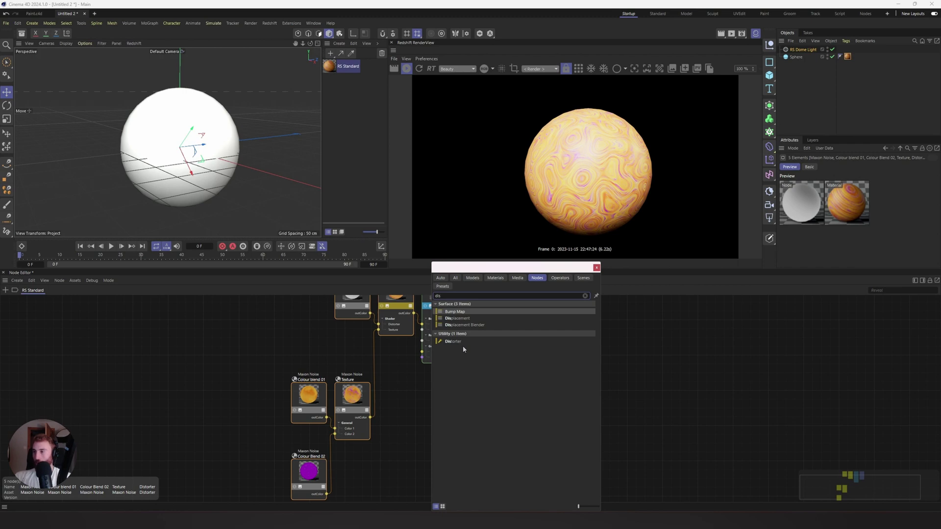
left_click(457, 318)
left_click_drag(430, 372, 465, 319)
left_click_drag(416, 431, 437, 444)
- Add an RS Object render tag to the Sphere
left_click(793, 57)
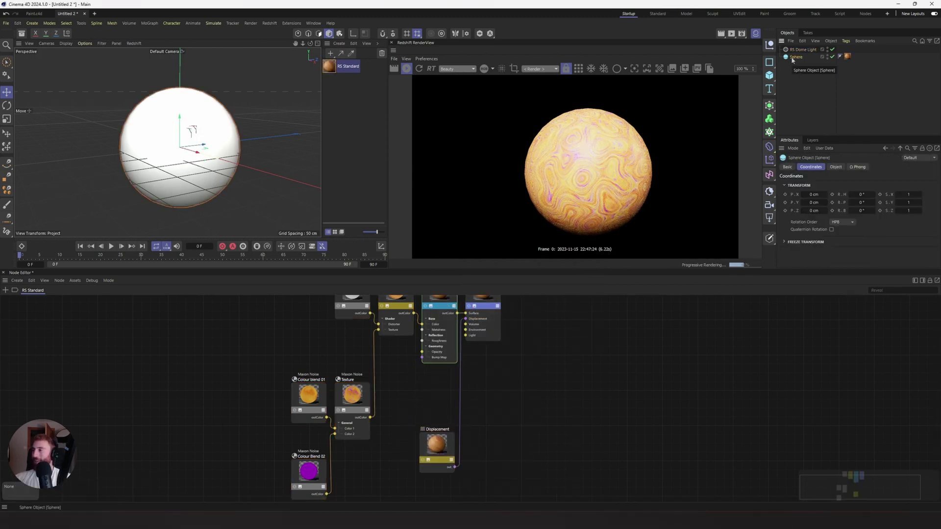
right_click(792, 59)
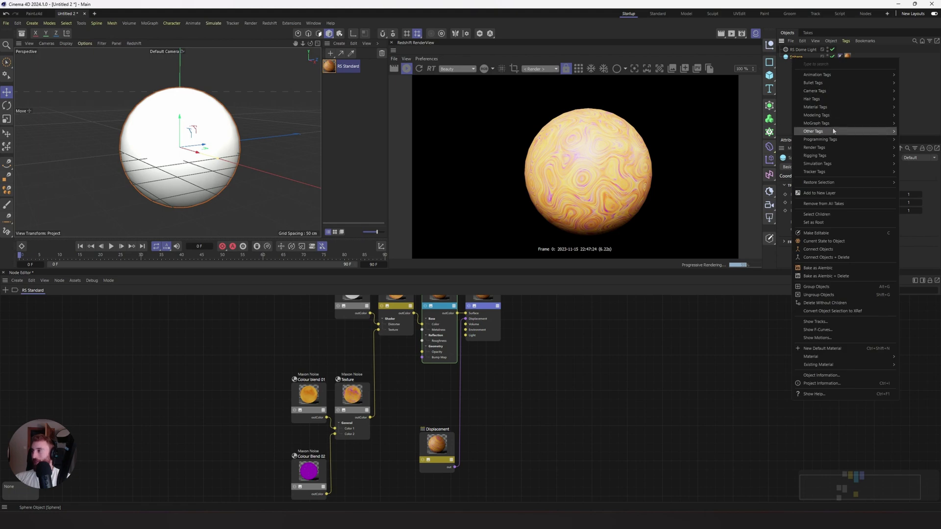
mouse_move(828, 147)
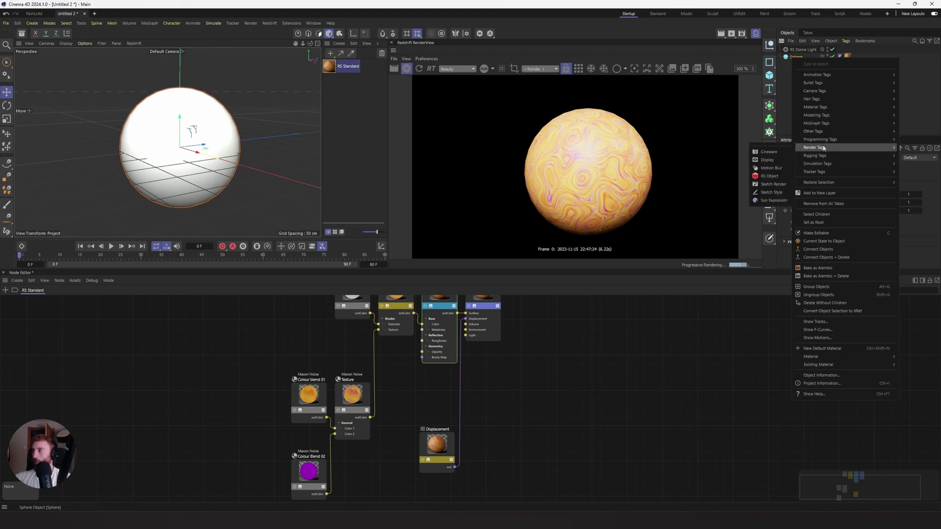
left_click(769, 176)
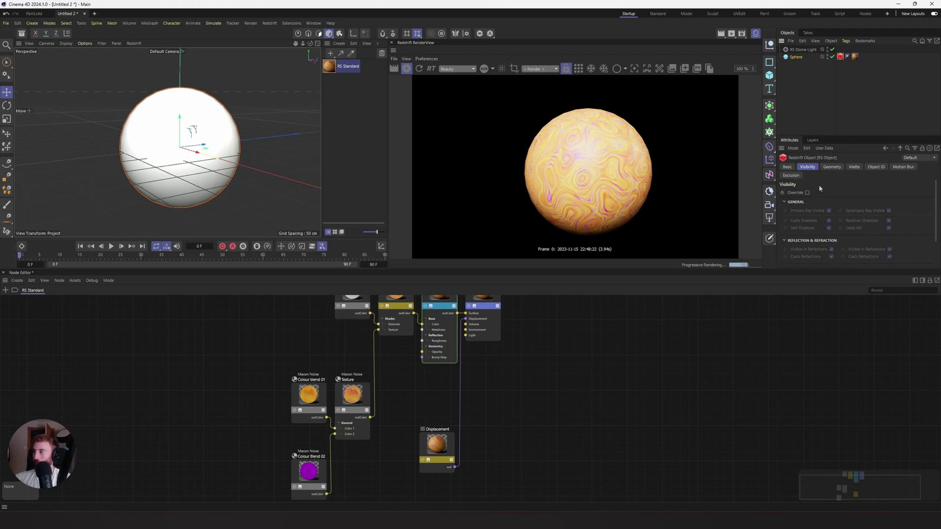
- Override the RS Object tag's geometry settings, enable tessellation and displacement, and set Maximum Displacement to 50
left_click(833, 167)
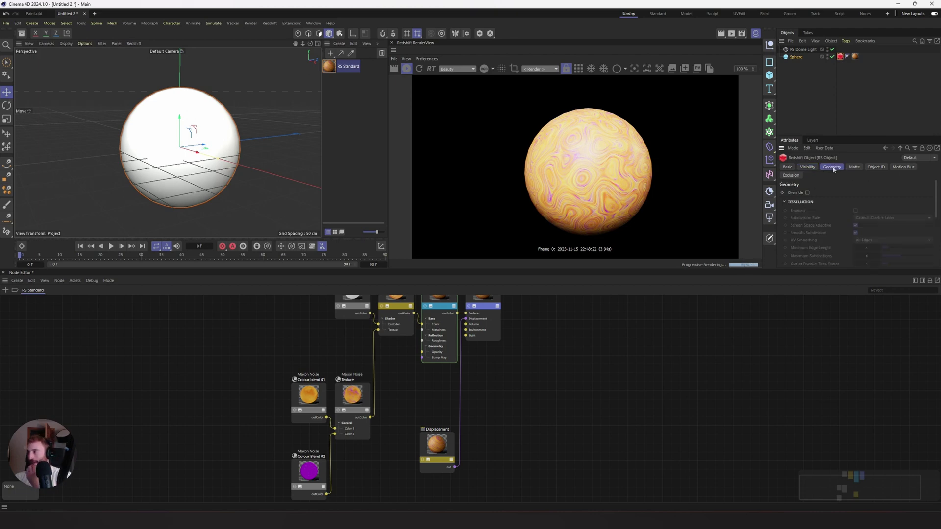
left_click(807, 192)
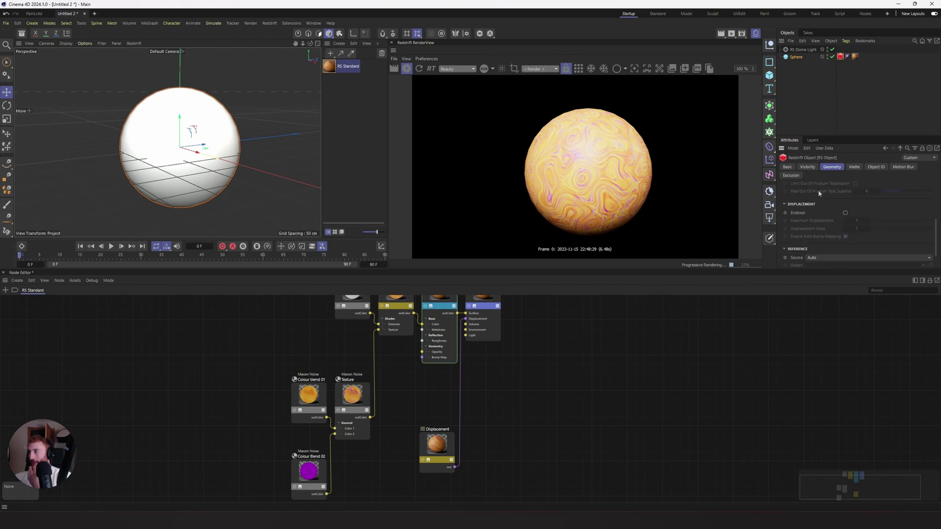
left_click(856, 211)
scroll(843, 226, "down", 4)
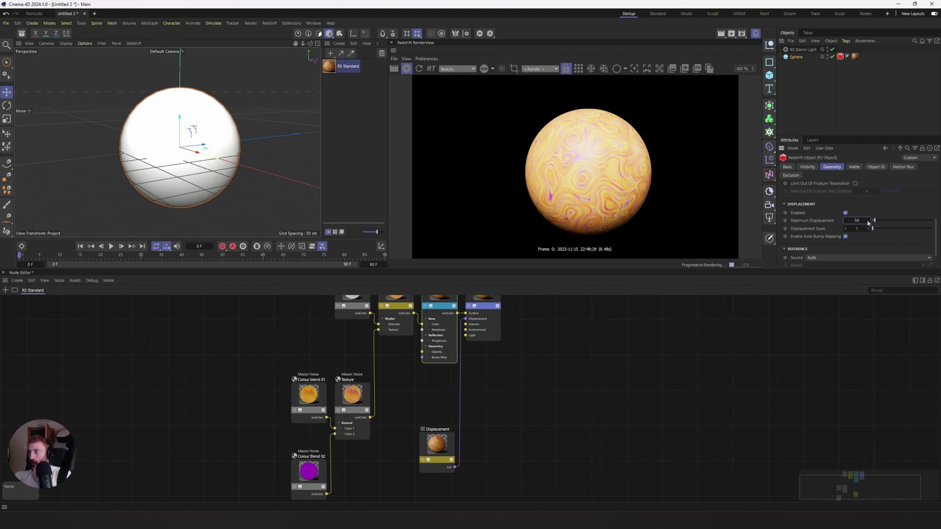
- Duplicate the unnamed Maxon Noise node together with its connected Distorter node
middle_click_drag(318, 307, 323, 363)
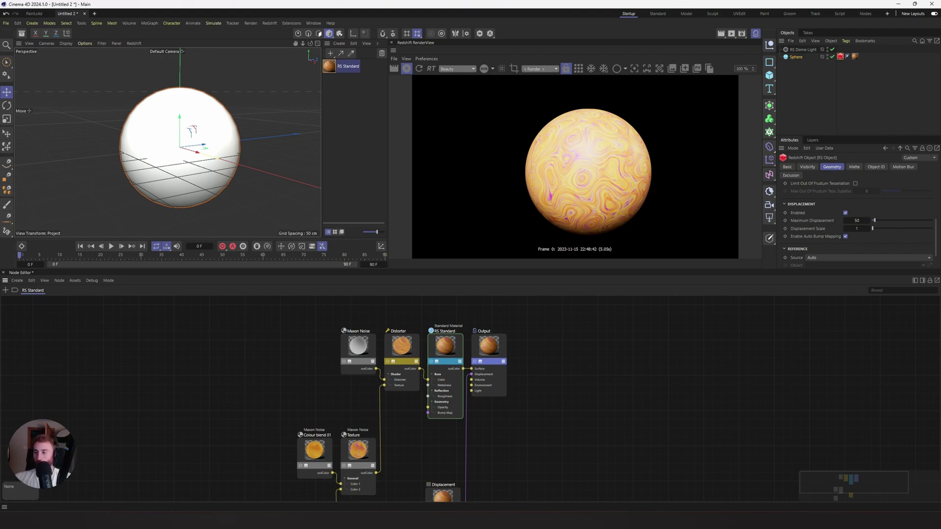
middle_click_drag(354, 375, 332, 358)
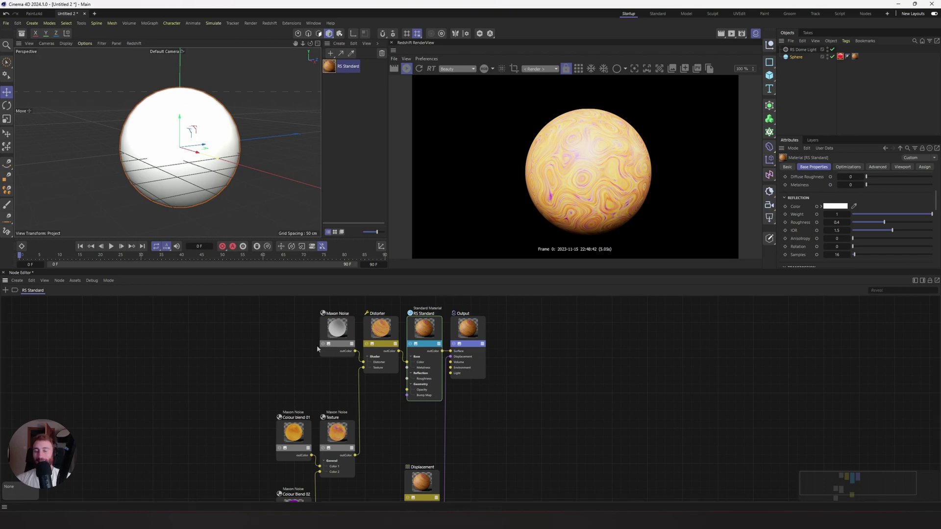
left_click(336, 326)
left_click(372, 335, "shift")
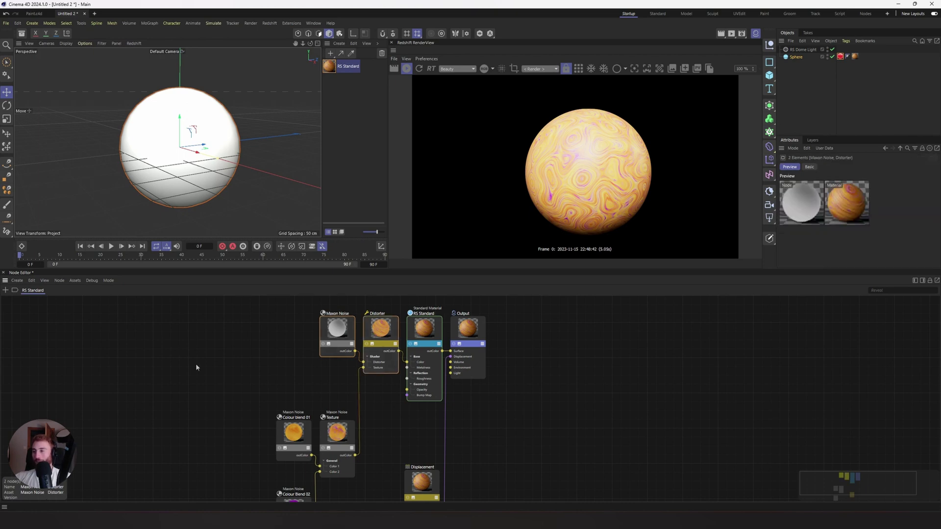
left_click(382, 376)
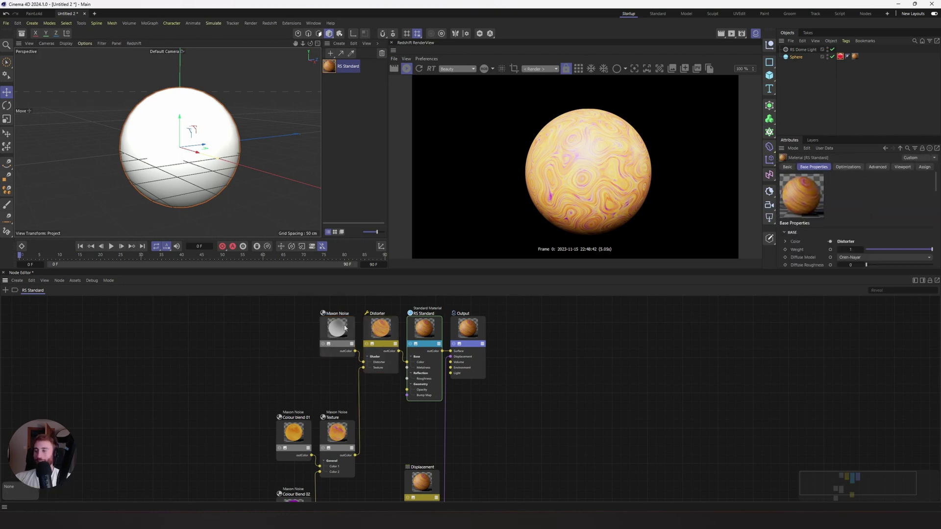
left_click(341, 328)
left_click(388, 327, "shift")
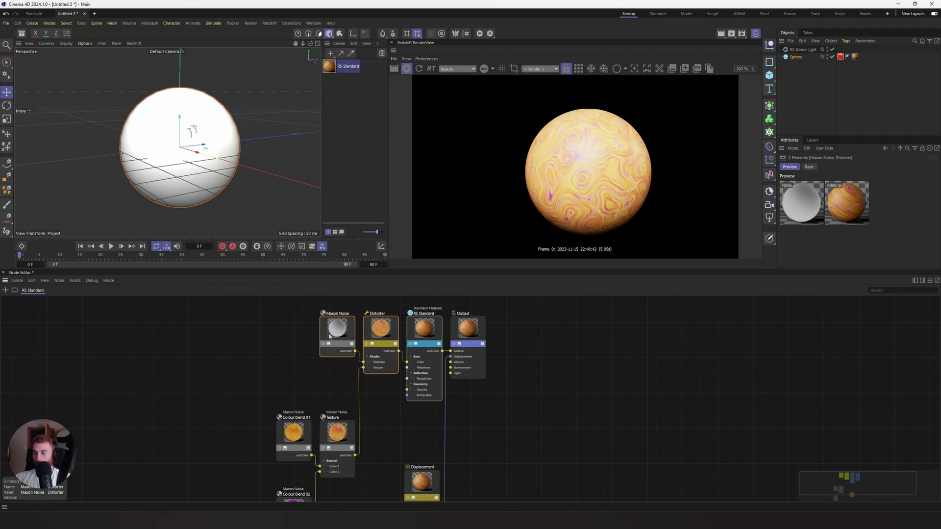
key("ctrl+c")
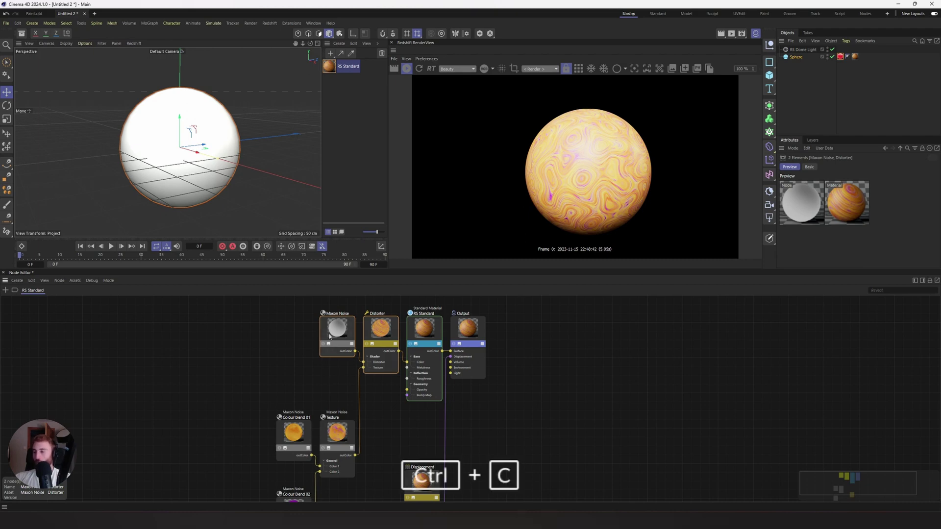
key("ctrl+v")
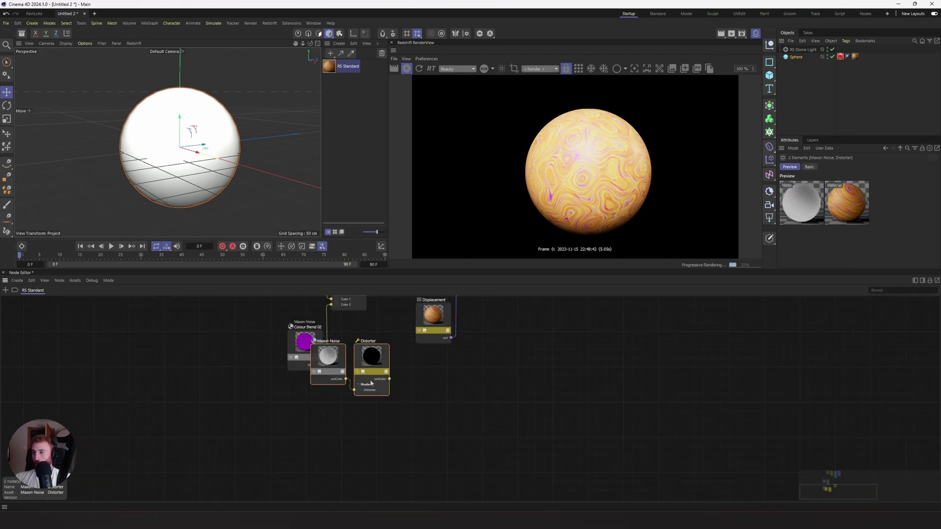
- Place the duplicated noise and Distorter below Colour Blend 02 and connect the Distorter to the Displacement node's TexMap input
left_click_drag(369, 381, 422, 342)
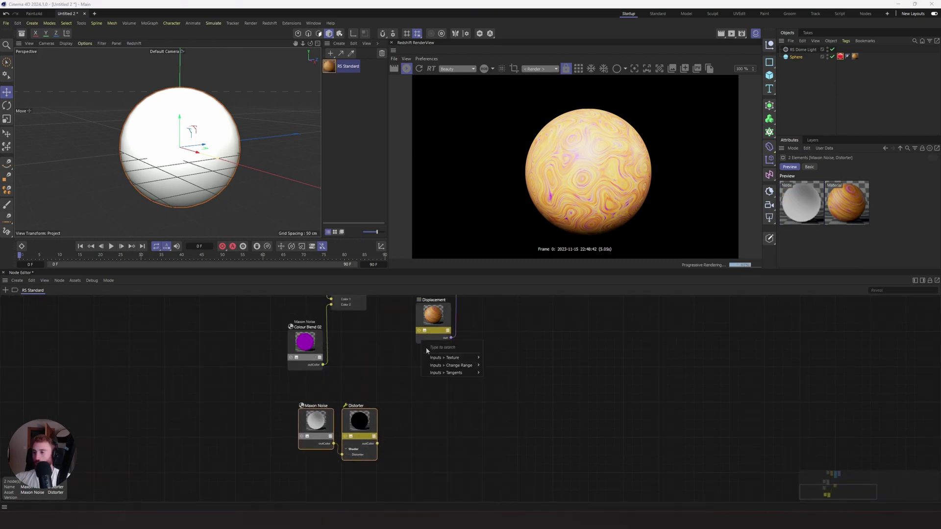
mouse_move(444, 361)
left_click(509, 361)
middle_click_drag(331, 404, 330, 420)
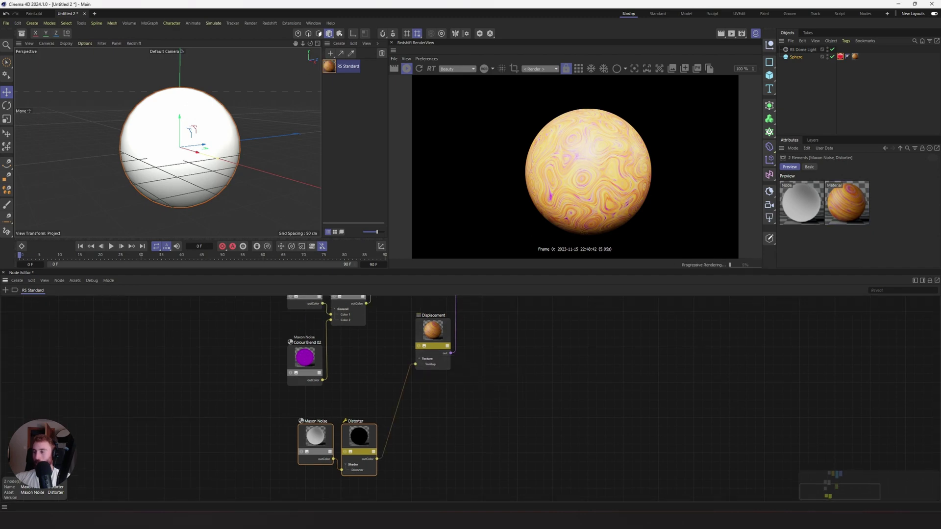
- Duplicate the Maxon Noise node named Texture
left_click(358, 447)
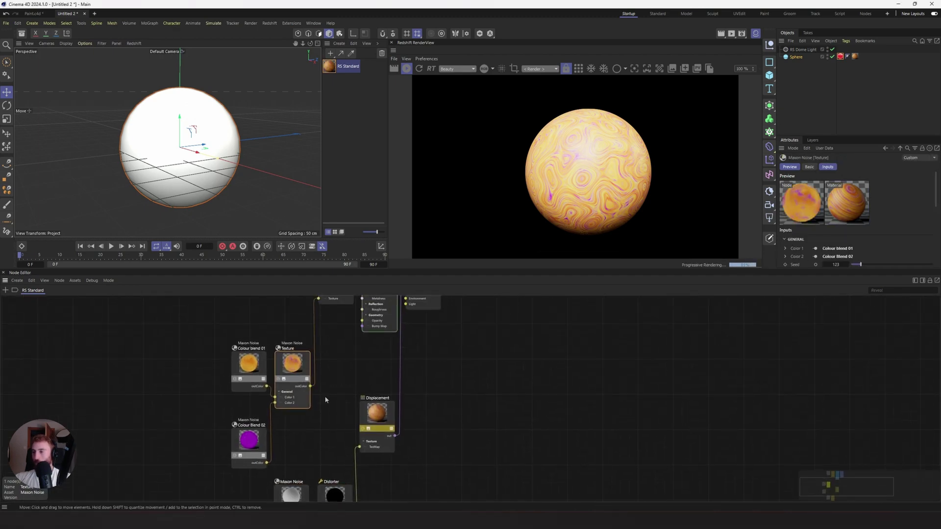
middle_click_drag(305, 387, 334, 316)
key("ctrl+c")
key("ctrl+v")
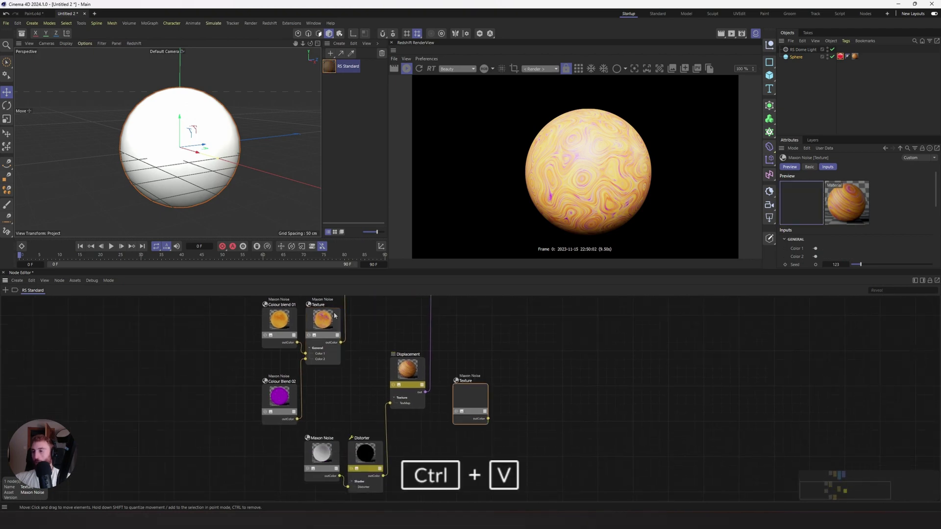
- Connect the duplicated Texture node to the second Distorter's Texture input and place it below the duplicated Maxon Noise
left_click_drag(468, 399, 346, 398)
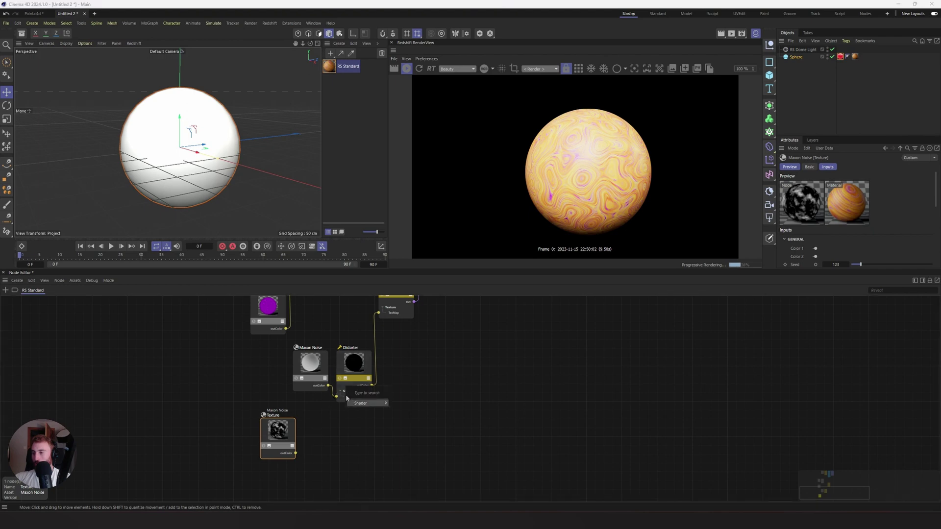
mouse_move(372, 403)
left_click(412, 427)
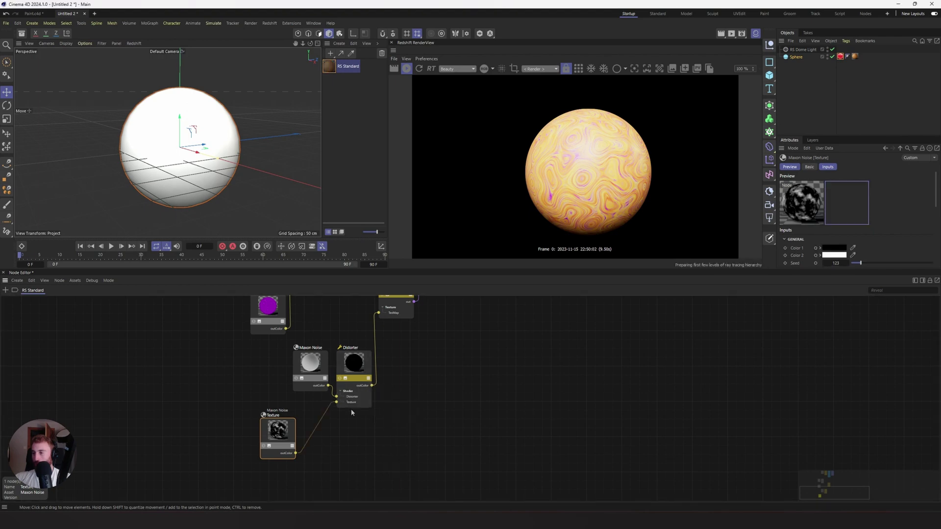
left_click_drag(262, 432, 319, 426)
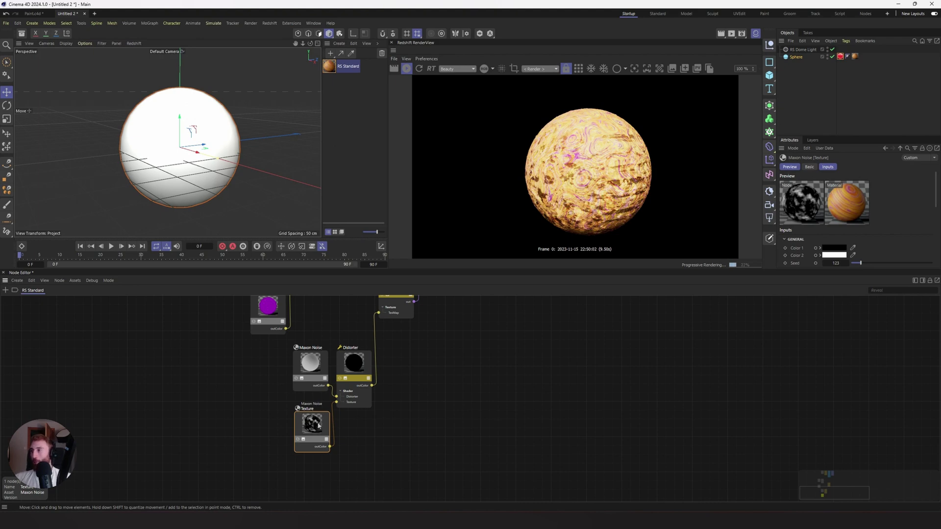
left_click_drag(322, 417, 313, 424)
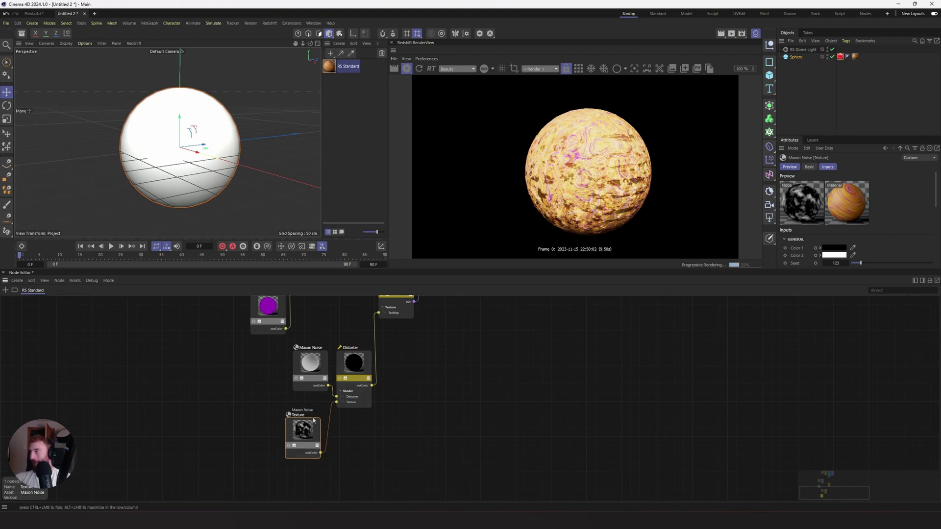
- Disable Auto Bump Mapping in the displacement settings of the sphere's Redshift Object tag
left_click(840, 57)
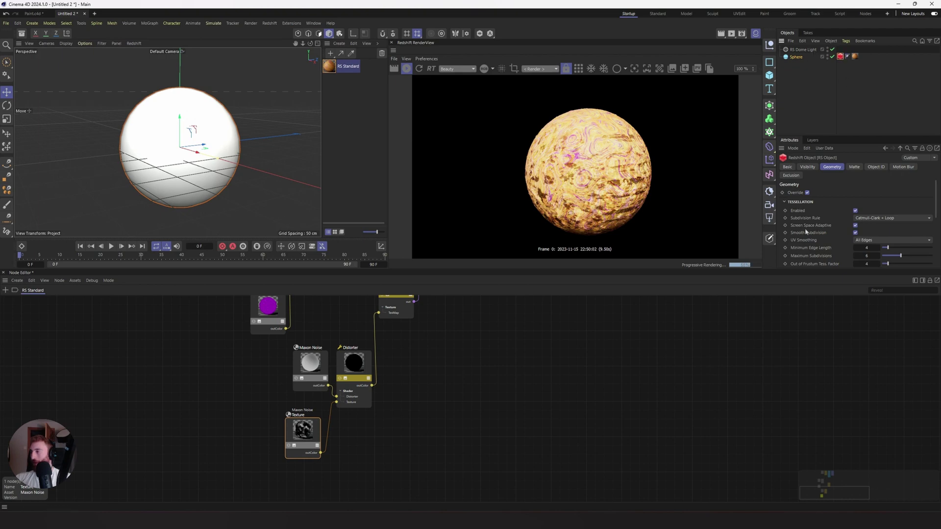
scroll(805, 247, "down", 5)
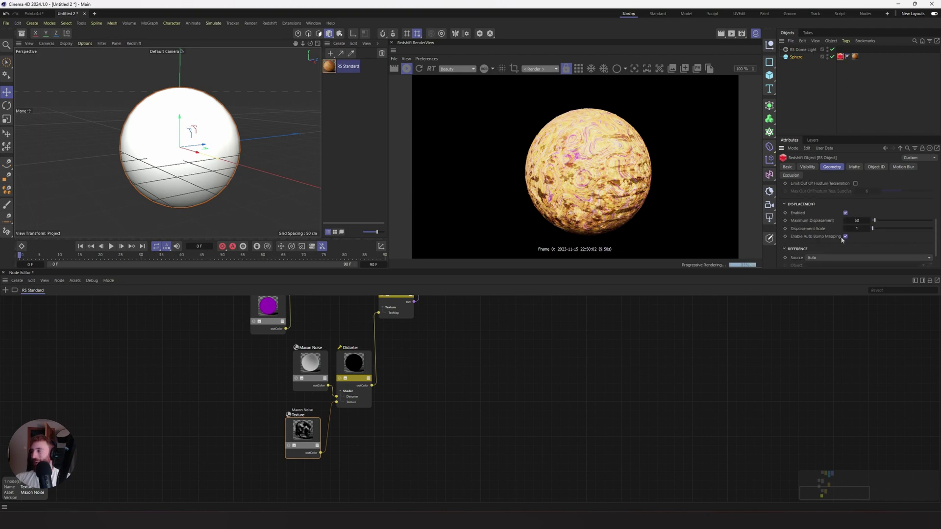
left_click(846, 237)
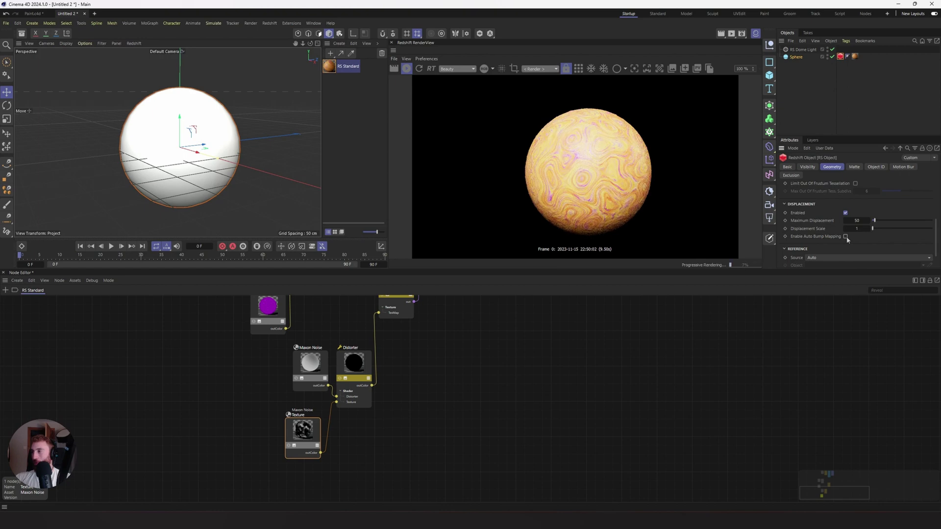
- Lower the intensity of the RS Dome Light
left_click(805, 49)
left_click(835, 167)
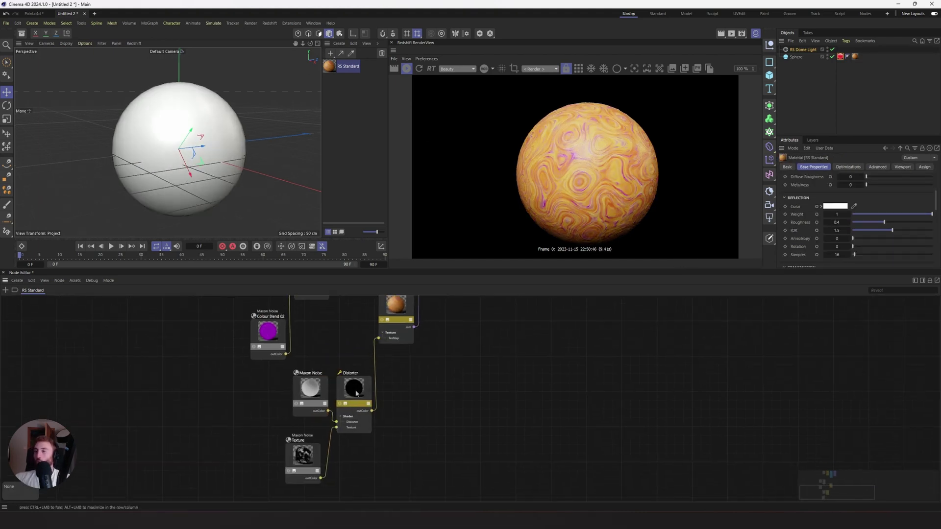
middle_click_drag(356, 393, 358, 411)
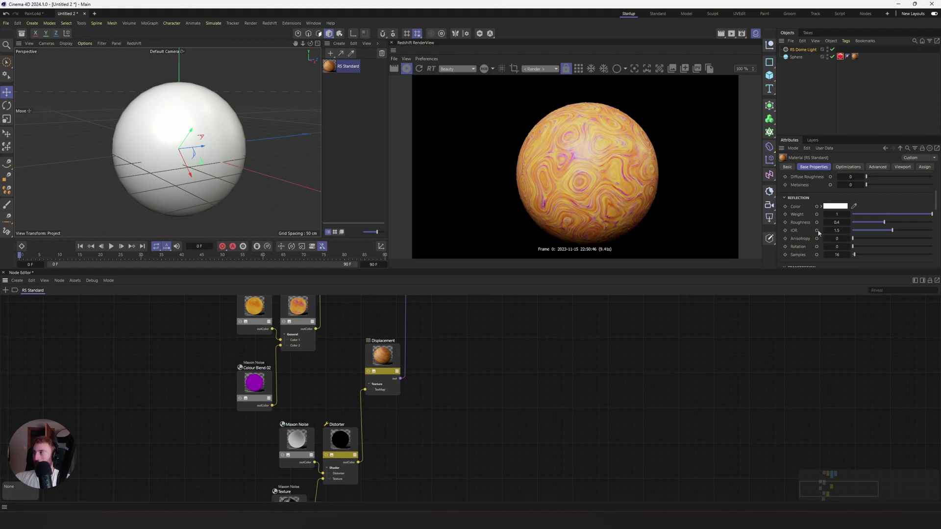
- Set the Displacement Scale in the sphere's Redshift Object tag to 5
left_click(839, 57)
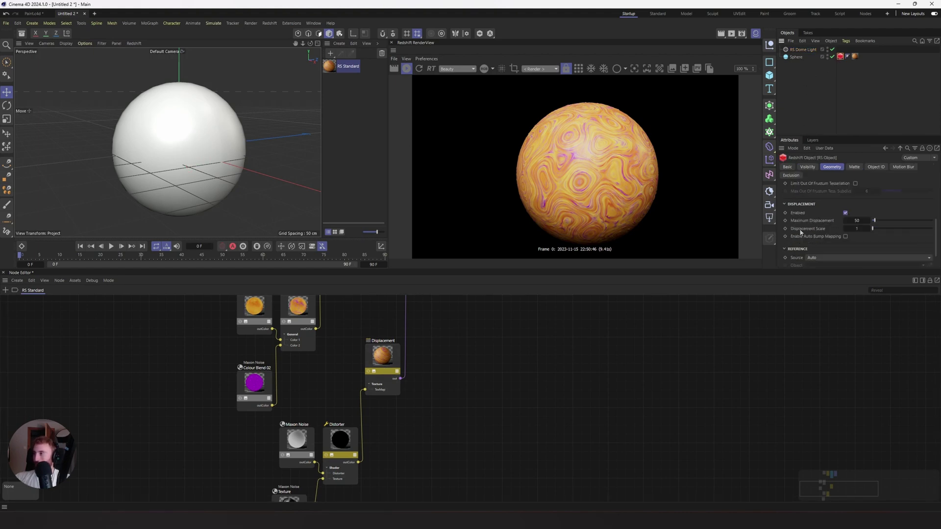
scroll(808, 225, "down", 1)
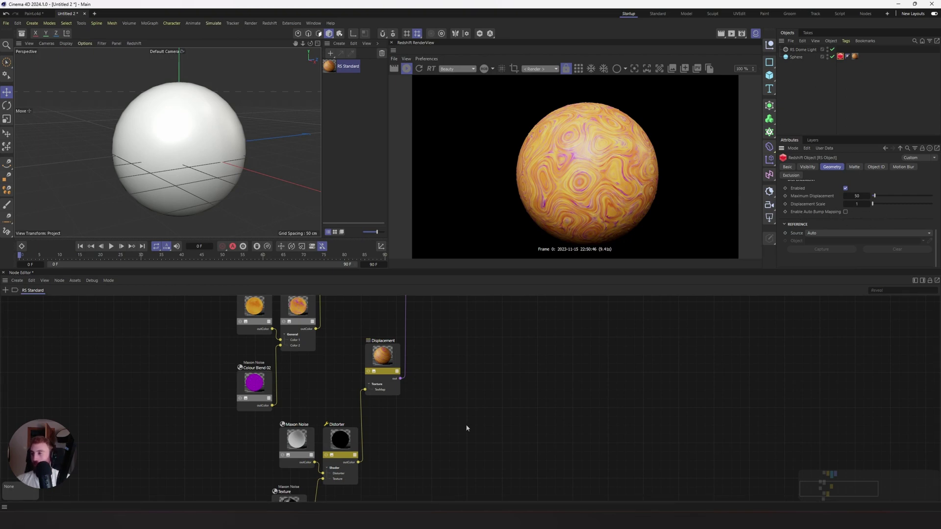
middle_click_drag(466, 428, 395, 468)
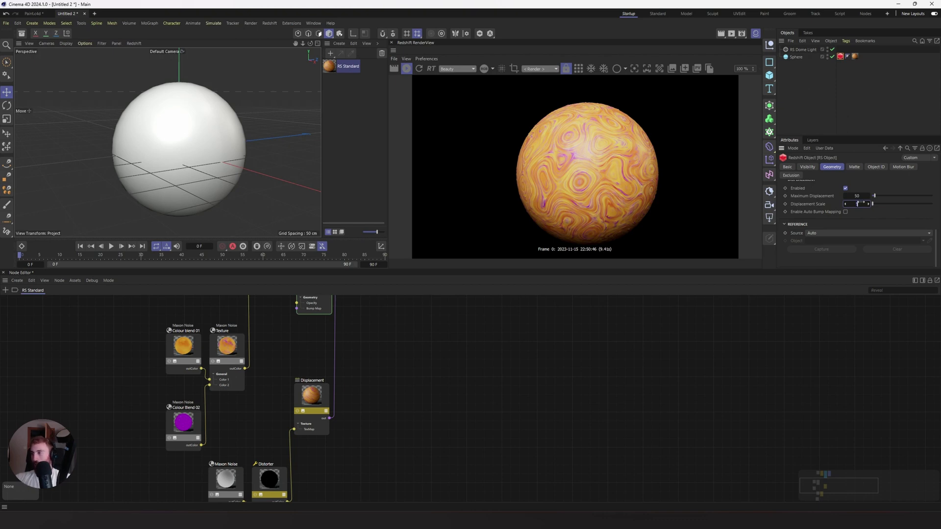
key("Return")
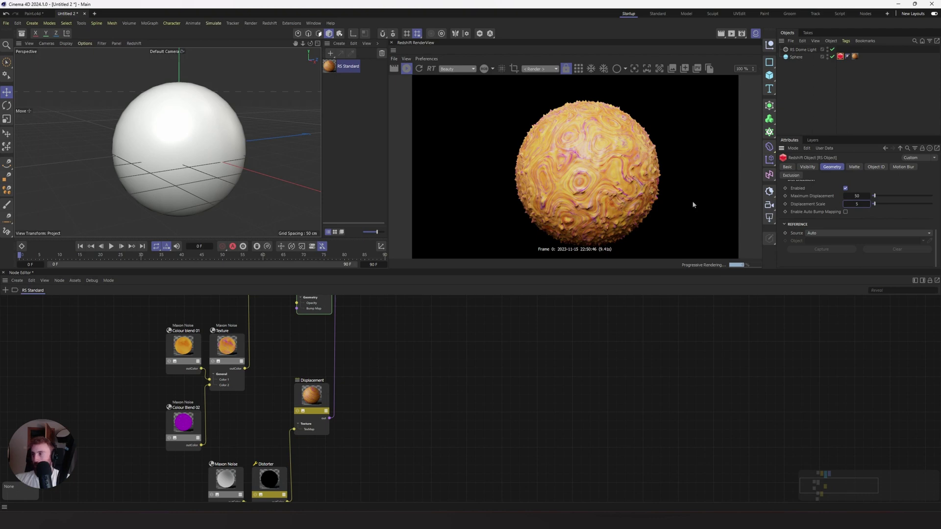
- Set the tessellation Minimum Edge Length in the sphere's Redshift Object tag to 0.5
scroll(804, 210, "up", 3)
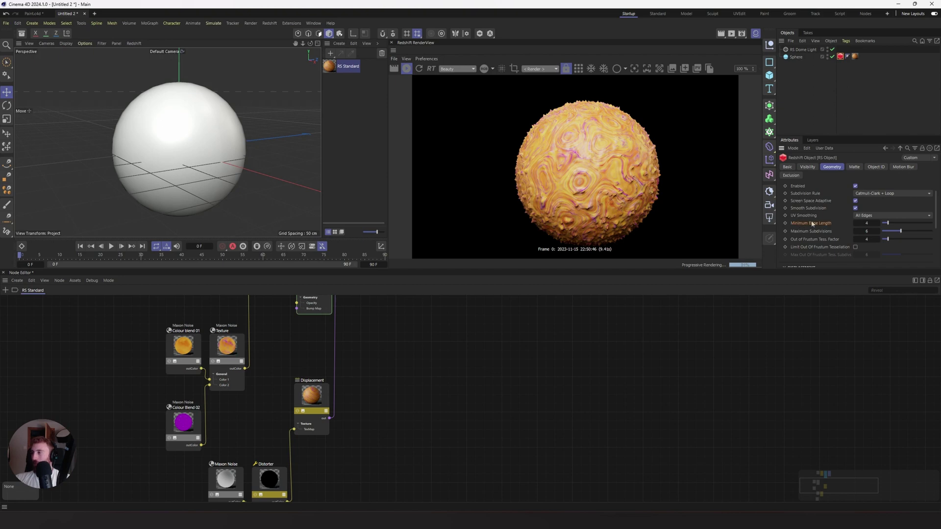
left_click(866, 223)
type("0.5")
key("Return")
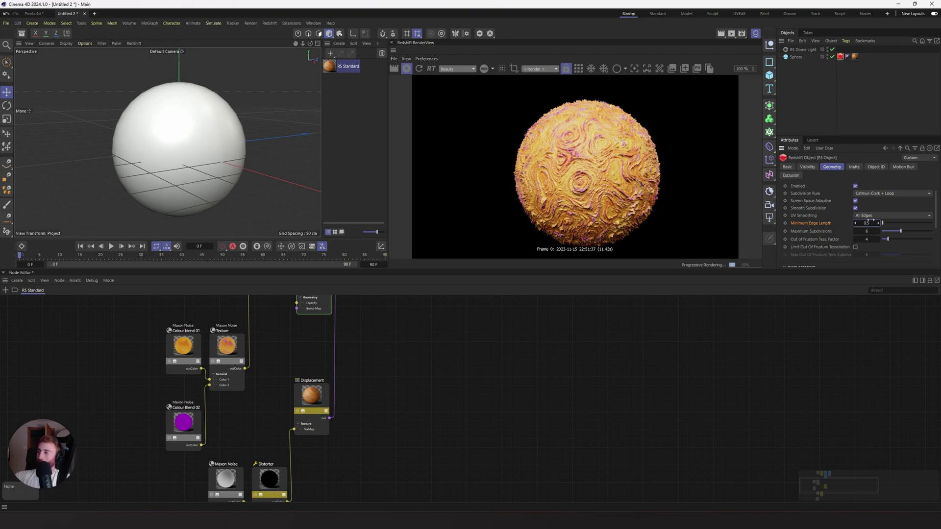
- Reduce the Displacement Scale in the sphere's Redshift Object tag to 2
scroll(830, 217, "down", 3)
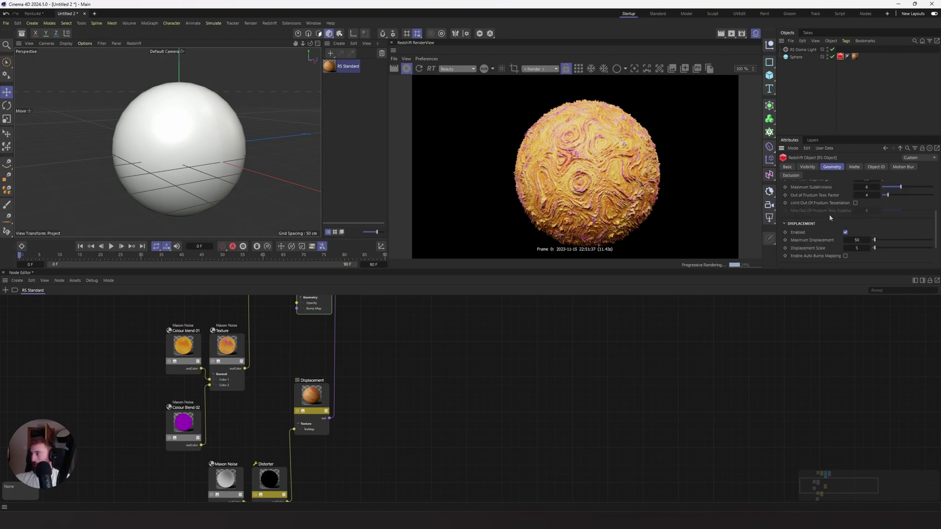
double_click(857, 248)
type("2")
key("Return")
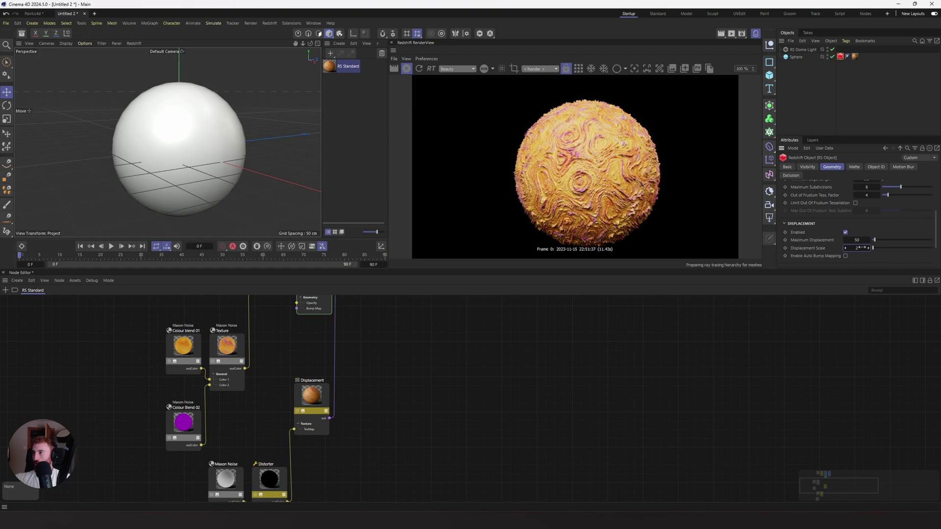
- Temporarily enlarge the render view and attribute area to examine the displaced surface and tessellation settings, and restore the node editor's height
scroll(811, 219, "up", 3)
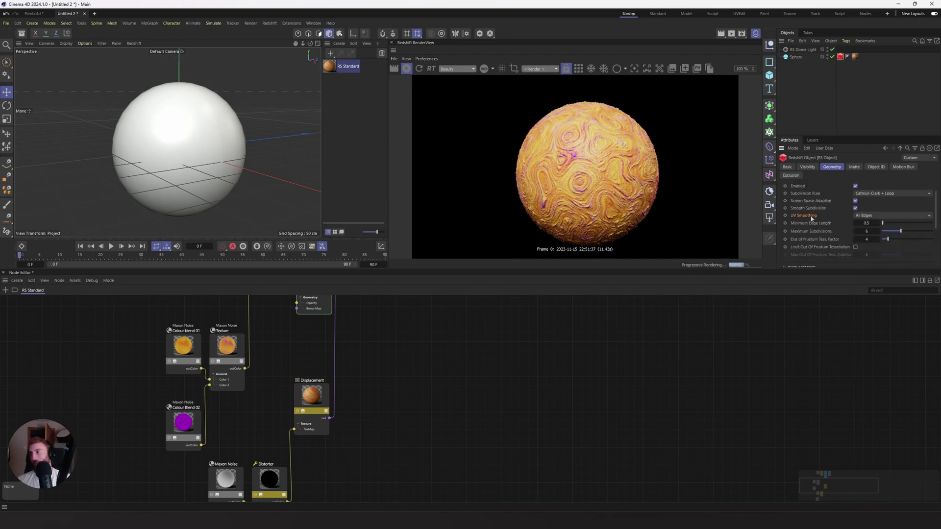
scroll(814, 206, "up", 2)
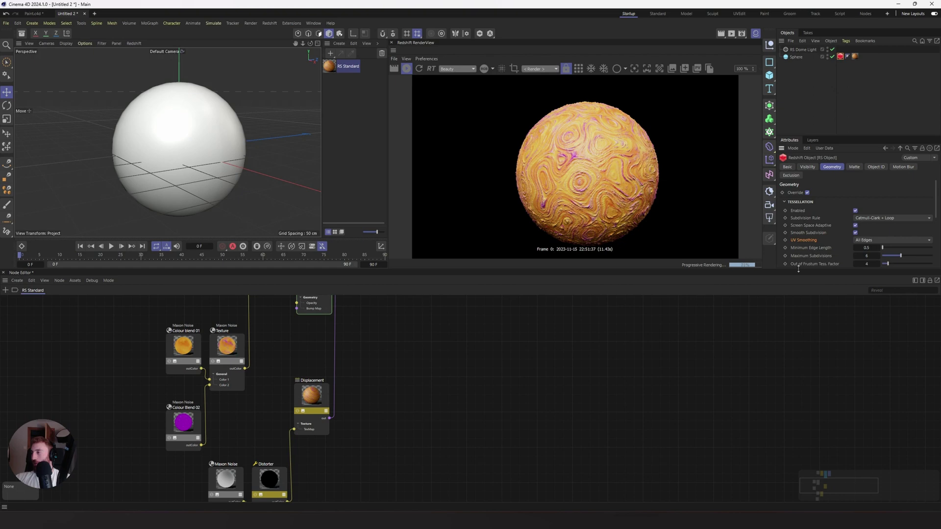
left_click_drag(800, 269, 800, 382)
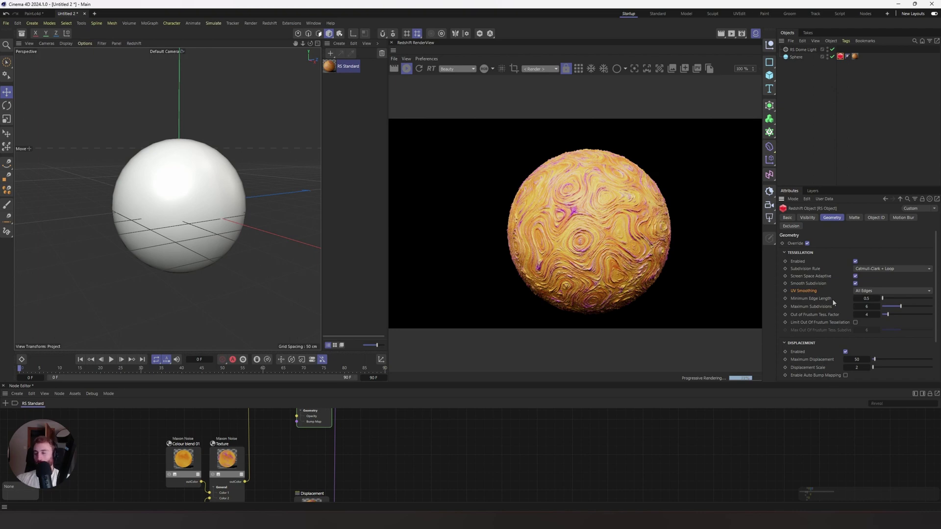
scroll(390, 443, "down", 2)
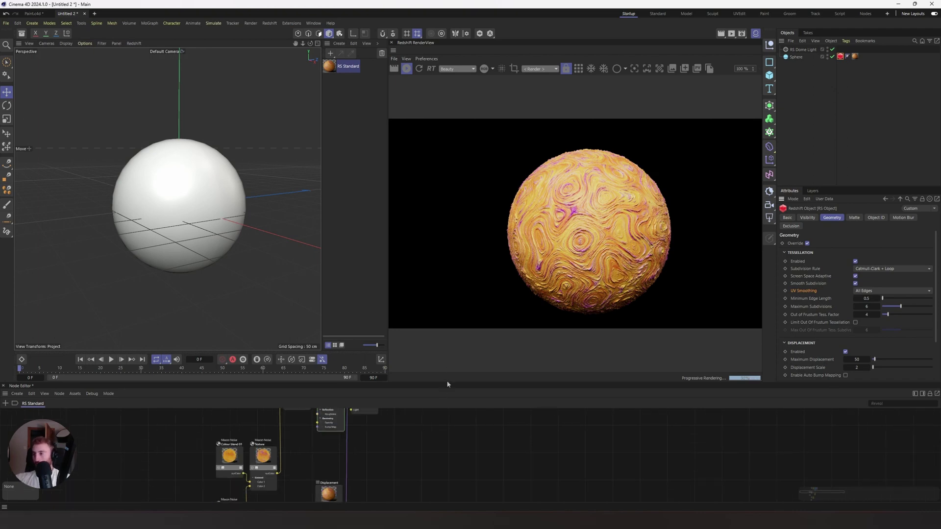
left_click_drag(447, 387, 448, 283)
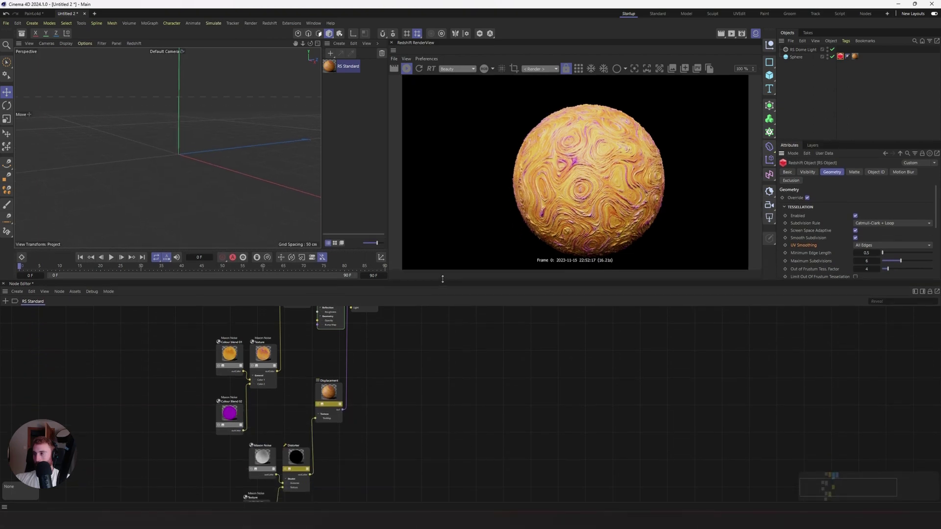
- Add a WireFrame texture node to the material graph
middle_click_drag(48, 321, 83, 362)
type("c")
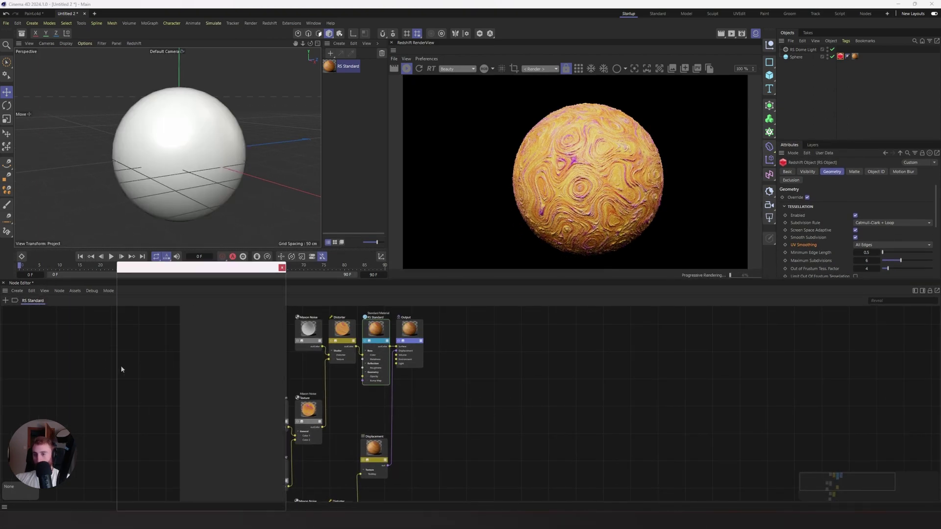
type("wire")
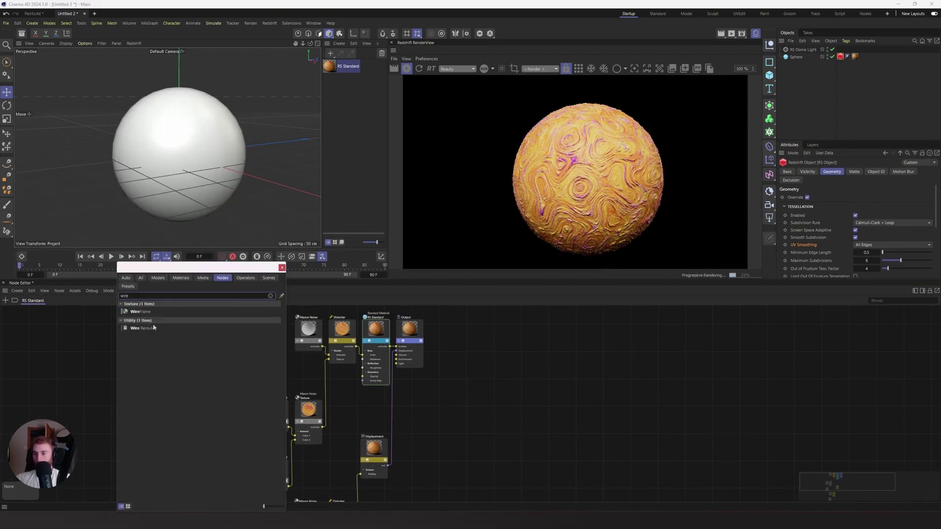
left_click(152, 313)
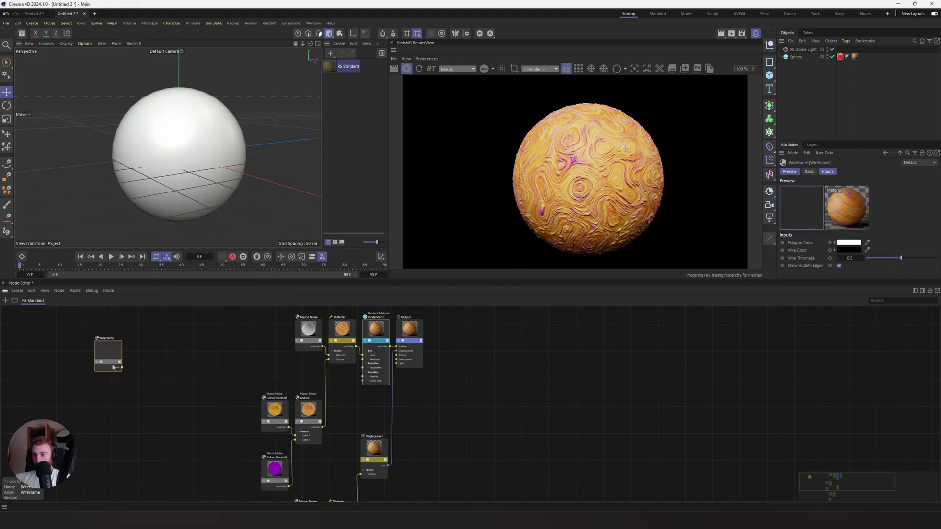
- Move the WireFrame node beside the Output node and connect it to the Output's Surface input
left_click_drag(108, 365, 449, 413)
middle_click_drag(446, 417, 419, 432)
left_click_drag(437, 431, 369, 362)
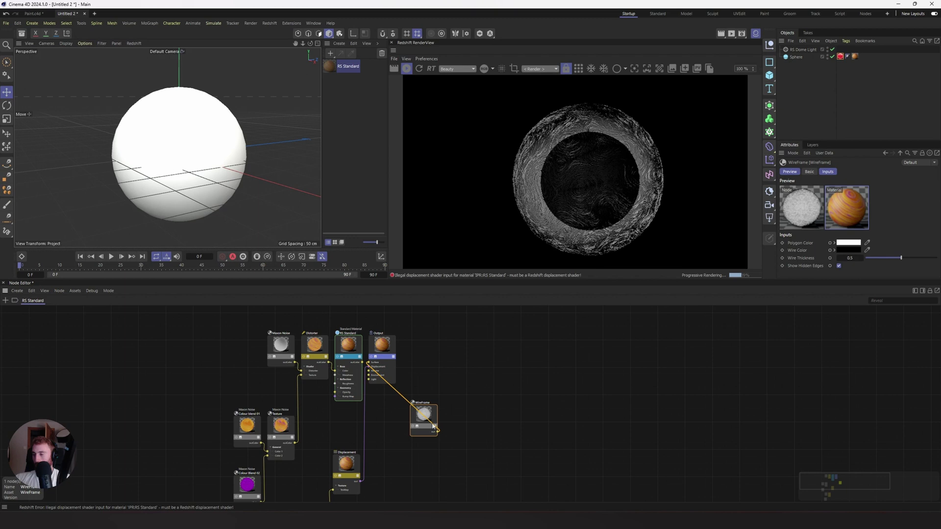
- Reposition the WireFrame node directly below the Maxon Noise node that feeds the upper Distorter
left_click_drag(422, 424, 190, 373)
scroll(177, 335, "up", 5)
left_click_drag(215, 417, 333, 422)
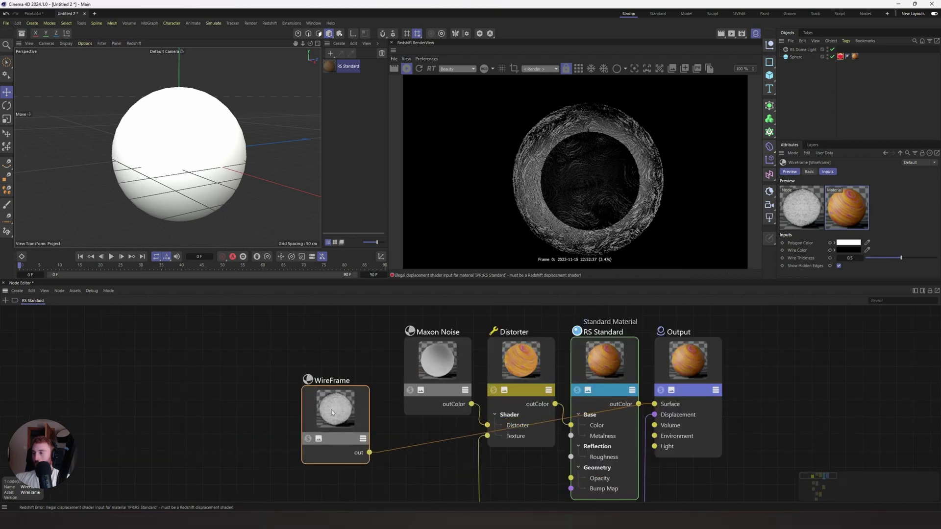
middle_click_drag(333, 423, 228, 399)
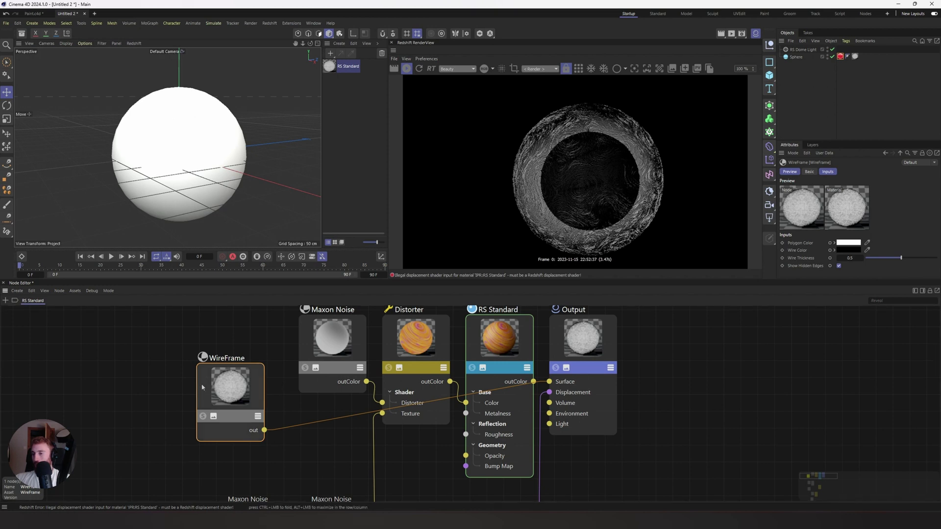
left_click_drag(228, 401, 328, 411)
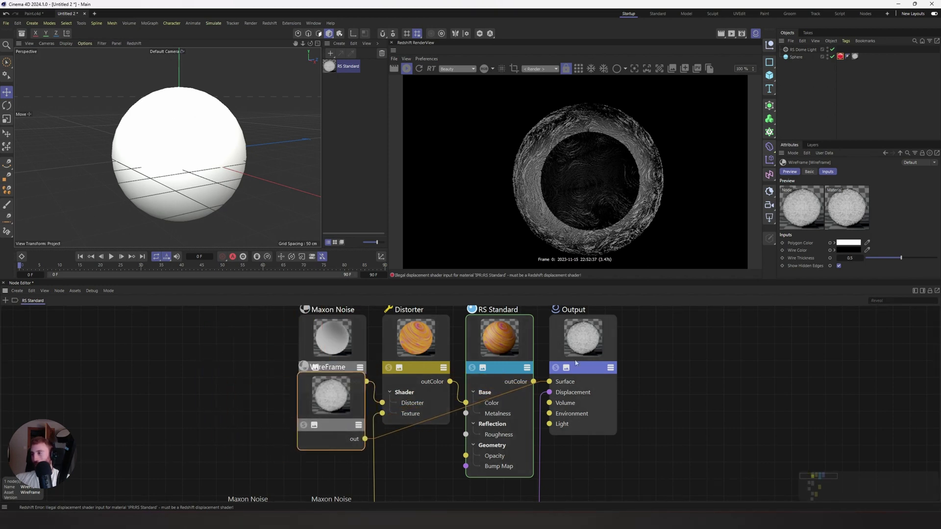
- Test Minimum Edge Length values of 2 and 10 on the wireframe render, and set the value back to 0.5
left_click(840, 56)
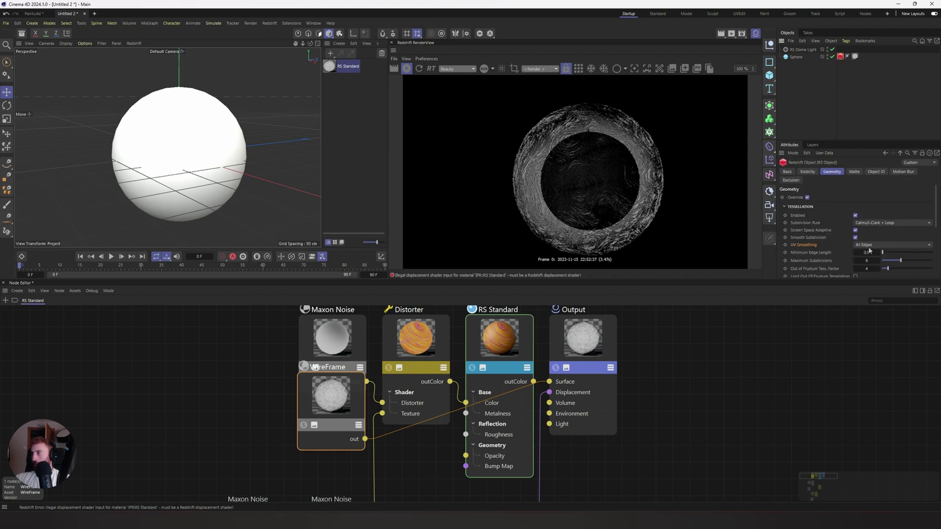
left_click(866, 252)
type("2")
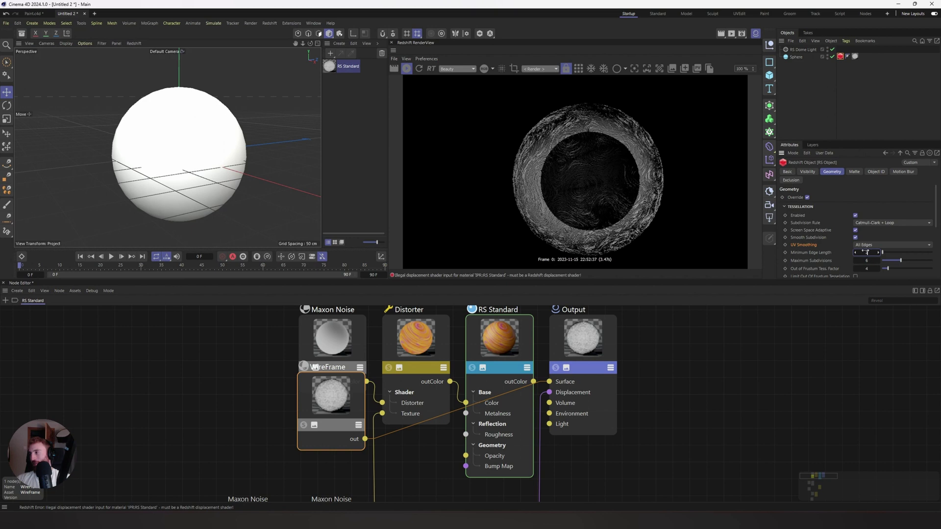
key("Return")
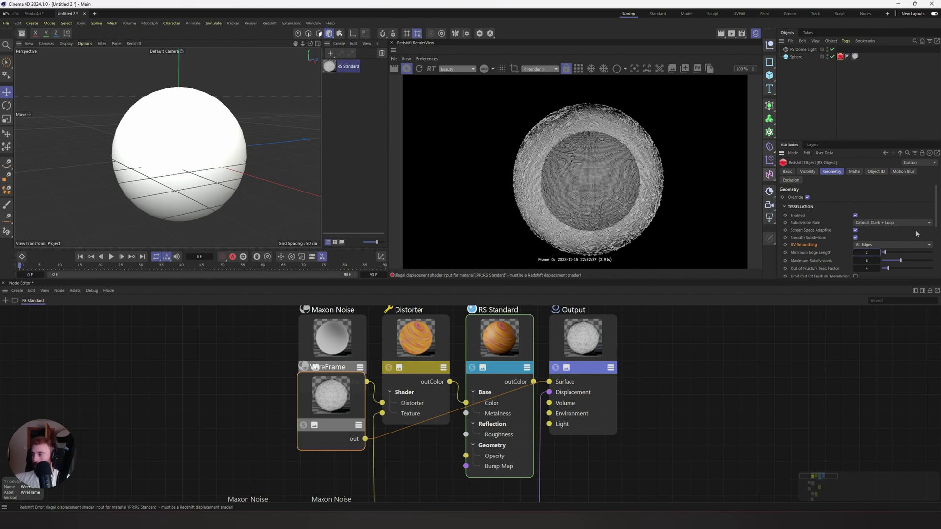
left_click(866, 252)
type("10")
key("Return")
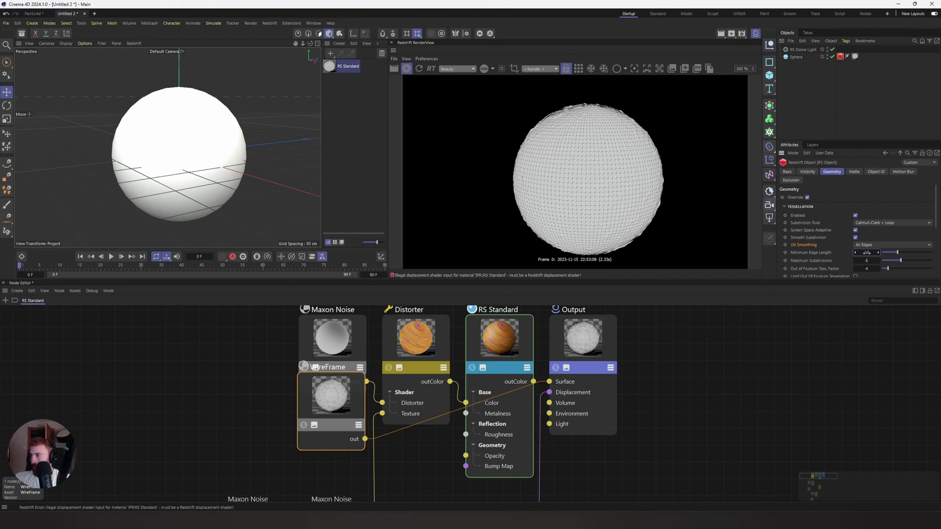
left_click_drag(866, 252, 866, 253)
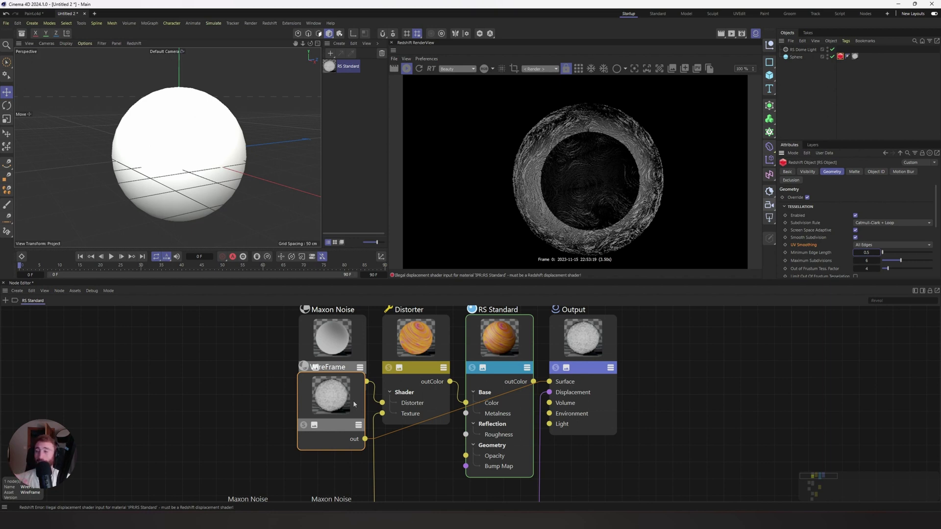
- Disconnect the WireFrame node from the Output and reconnect RS Standard's outColor to the Output's Surface input
double_click(427, 422)
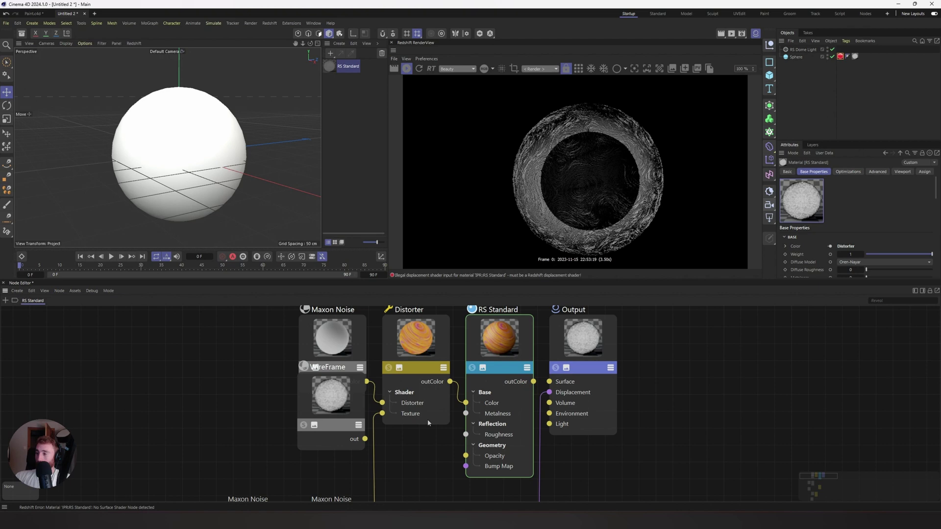
left_click_drag(534, 382, 547, 383)
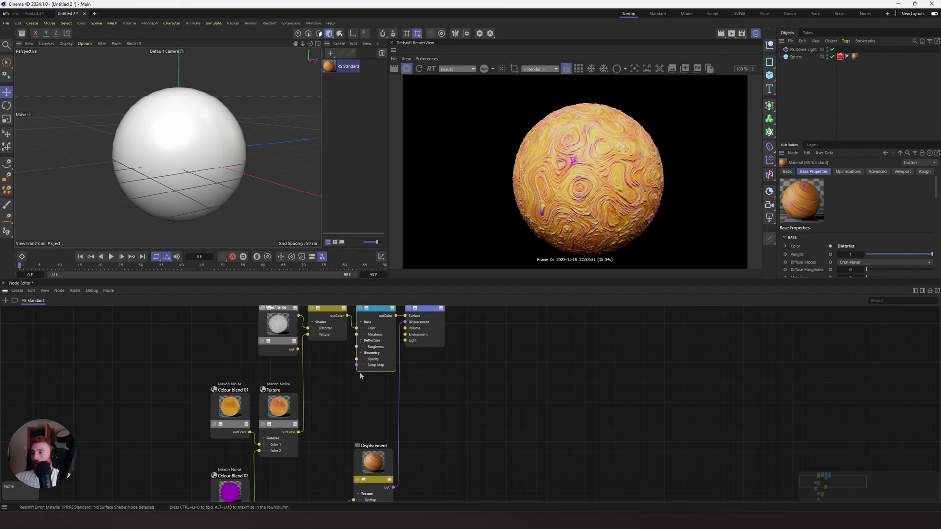
- Set the Transmission Weight of the RS Standard material node to 0.2
middle_click_drag(361, 375, 363, 420)
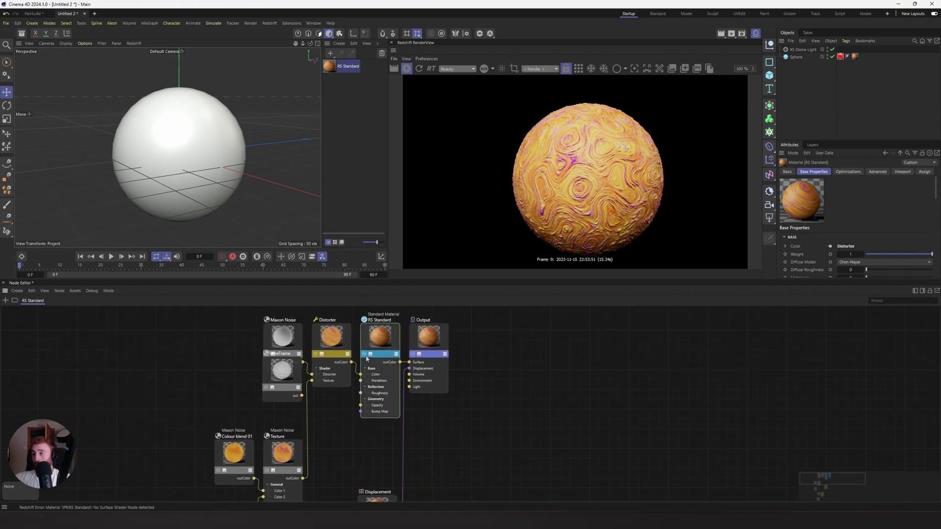
left_click(377, 343)
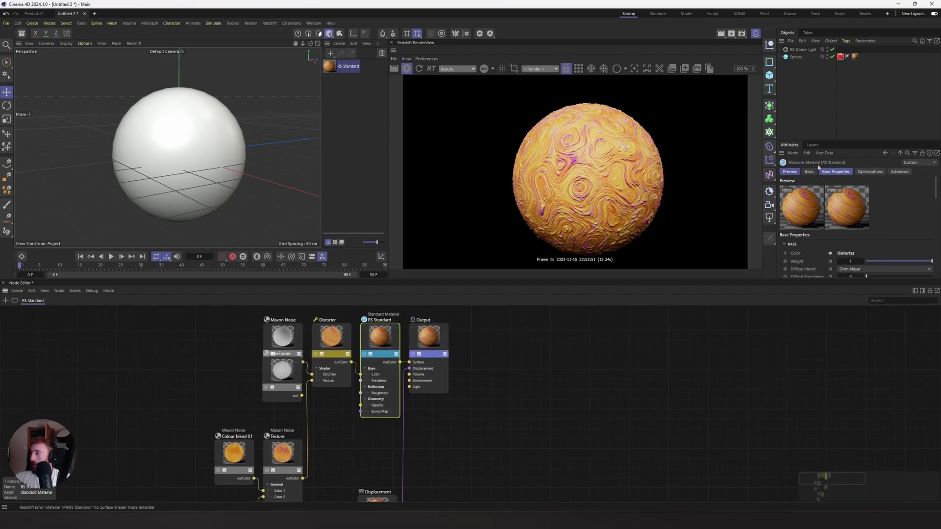
scroll(846, 220, "down", 2)
scroll(826, 229, "down", 2)
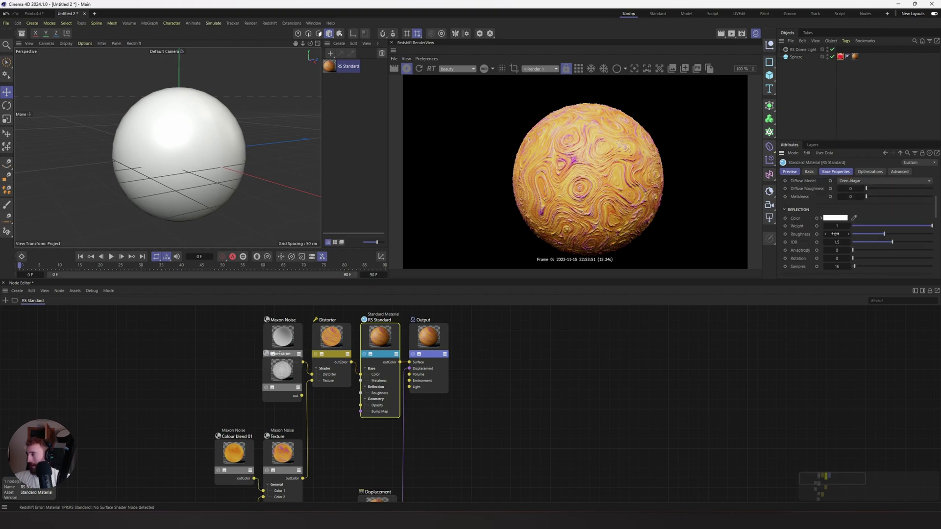
scroll(804, 244, "down", 2)
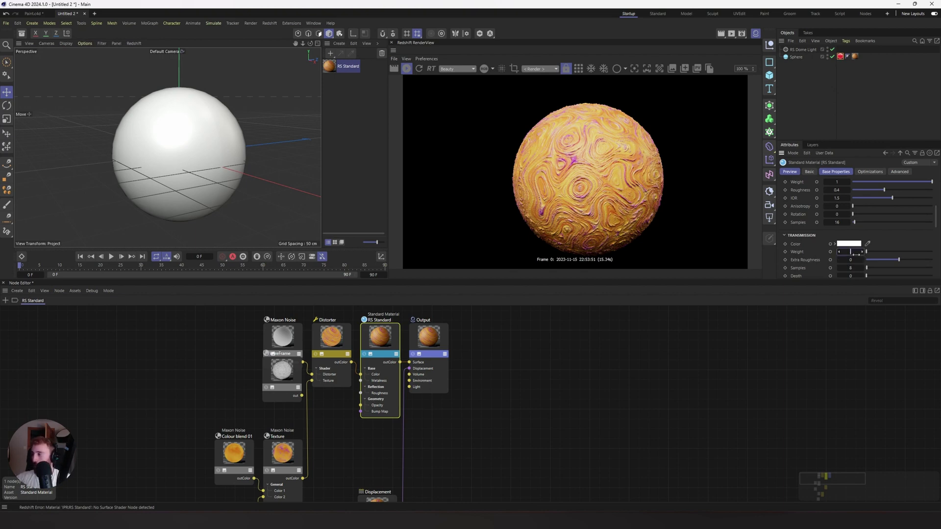
key("Return")
type("0.2")
key("Return")
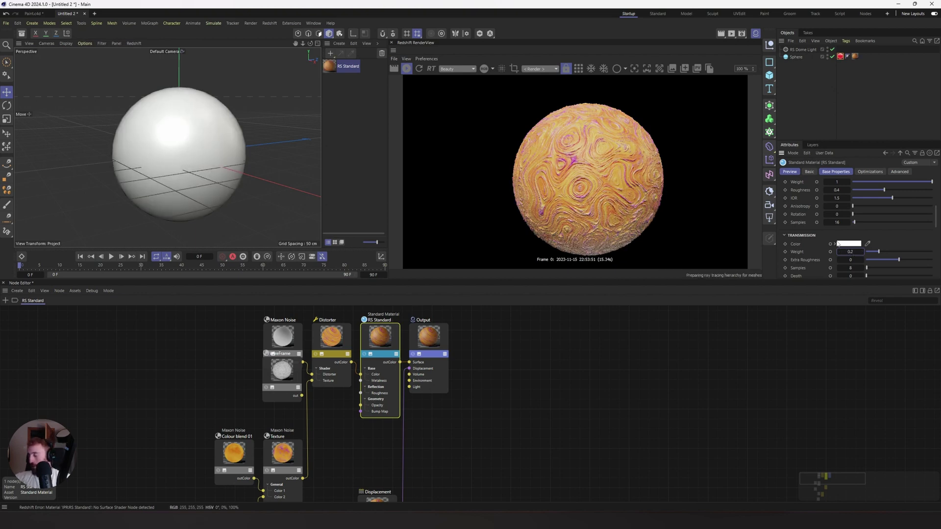
- Switch to the IOR list in the web browser and select the maximum value for acrylic glass, 1.492, for copying
scroll(848, 247, "up", 3)
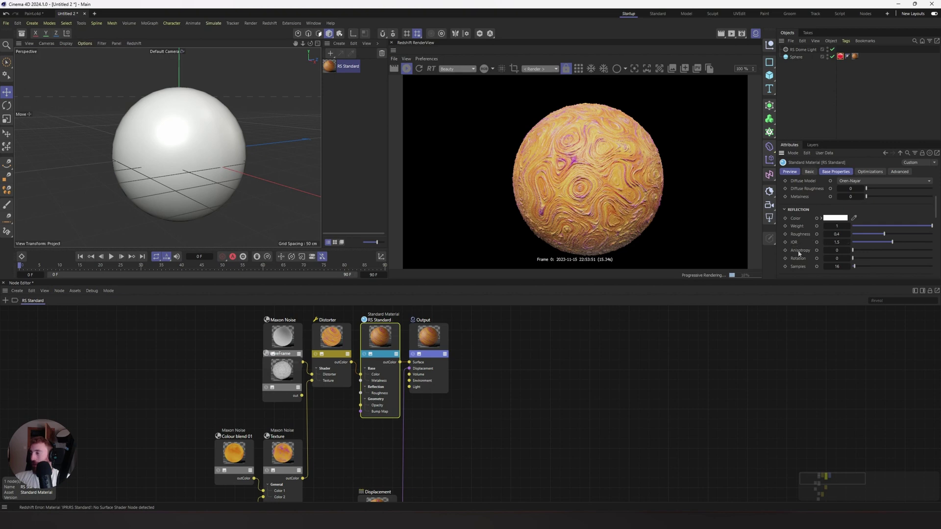
key("alt+Tab")
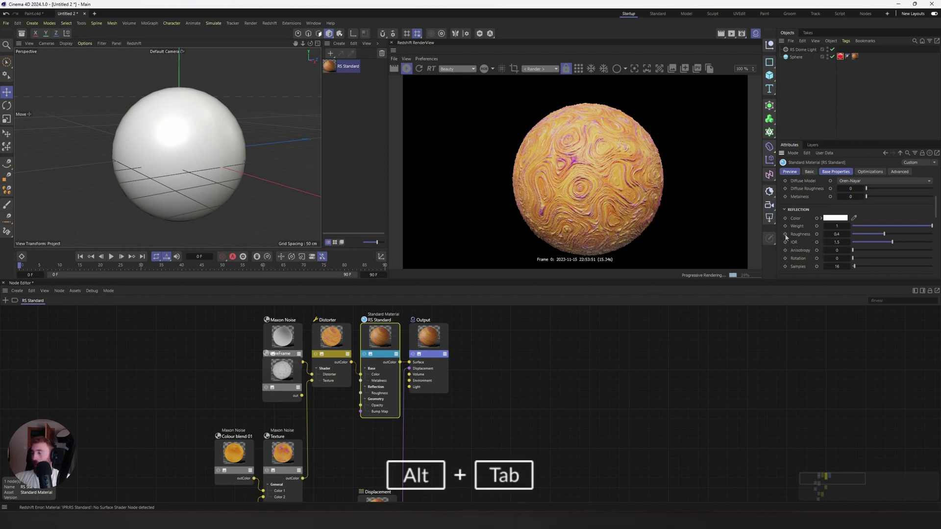
scroll(348, 322, "down", 2)
left_click(366, 338)
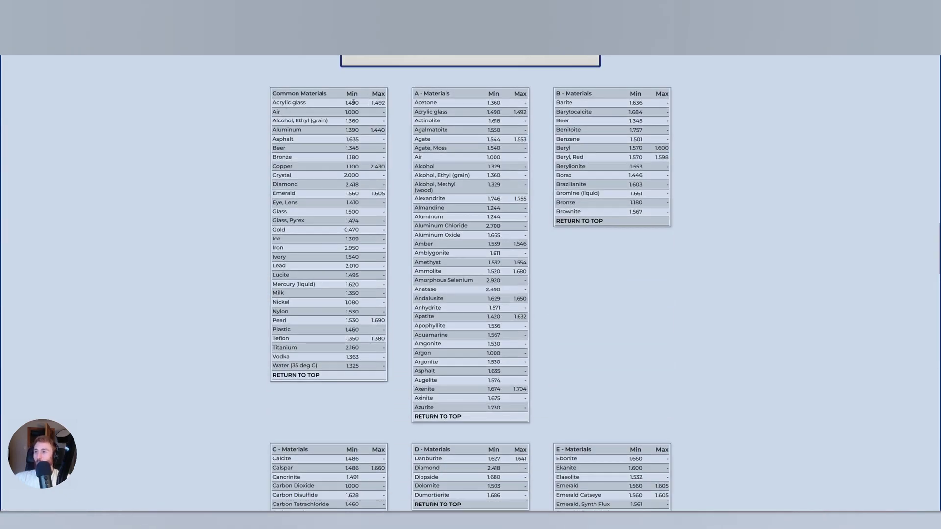
double_click(385, 103)
key("ctrl+c")
- Return to Cinema 4D and paste the copied 1.492 as the RS Standard node's Reflection IOR
key("alt+Tab")
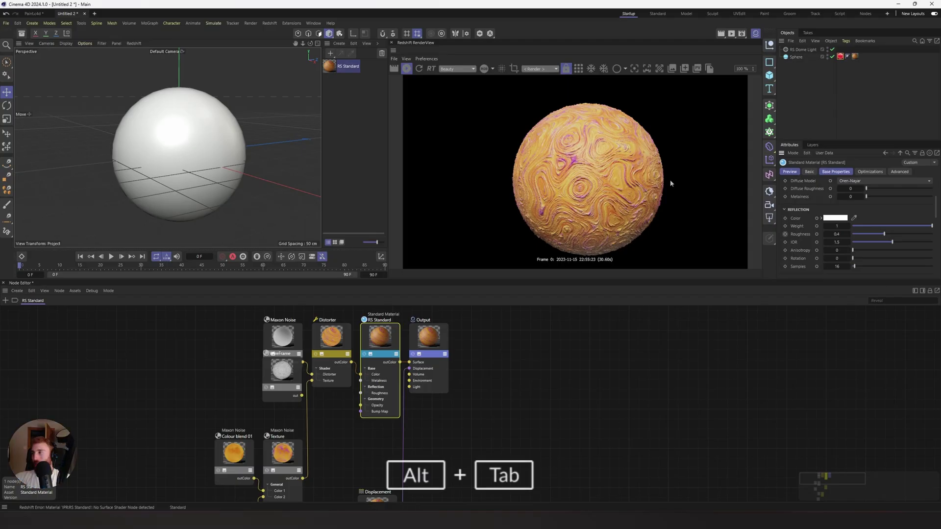
double_click(837, 242)
key("ctrl+v")
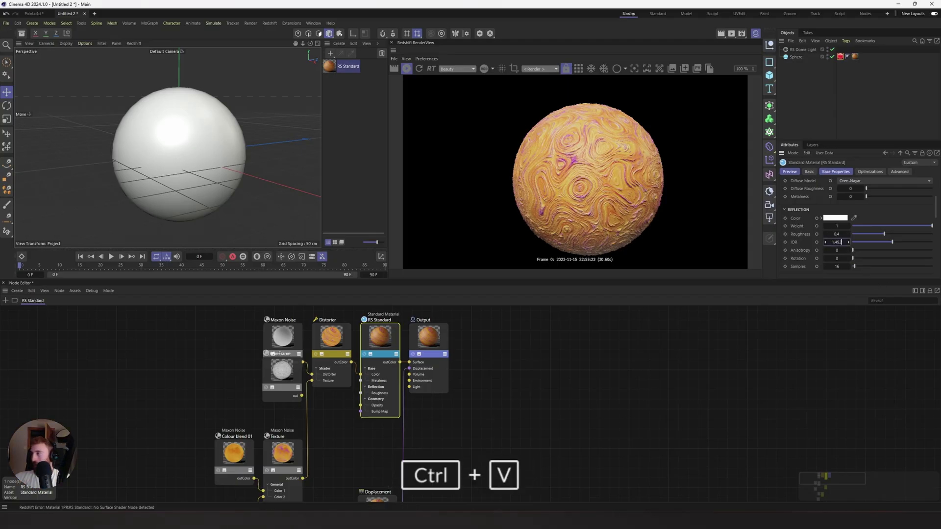
key("Return")
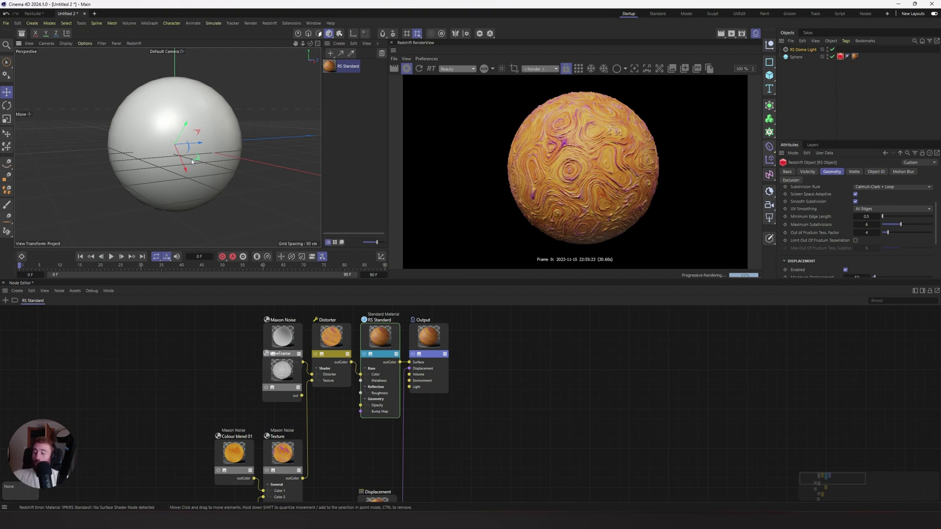
- Zoom the perspective view in on the sphere to inspect its displaced surface up close in the render
scroll(191, 128, "up", 5)
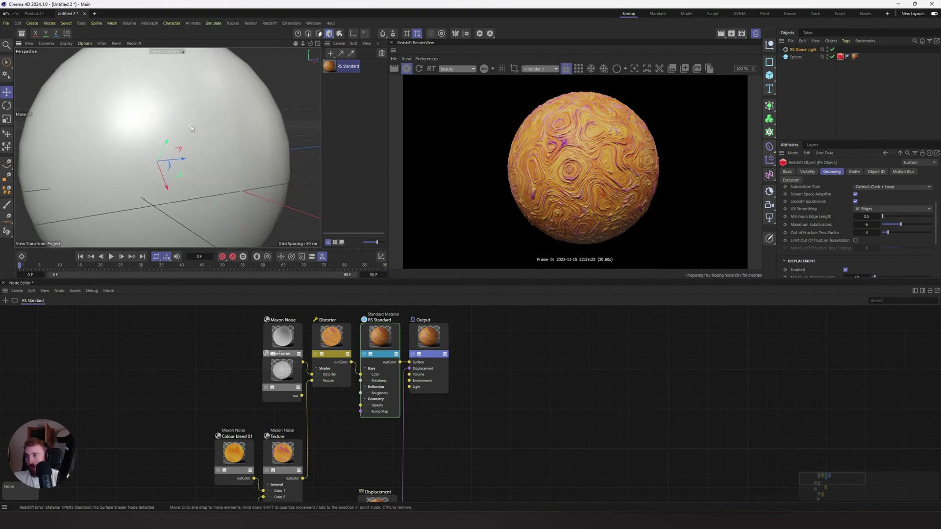
left_click_drag(191, 128, 219, 125, "alt")
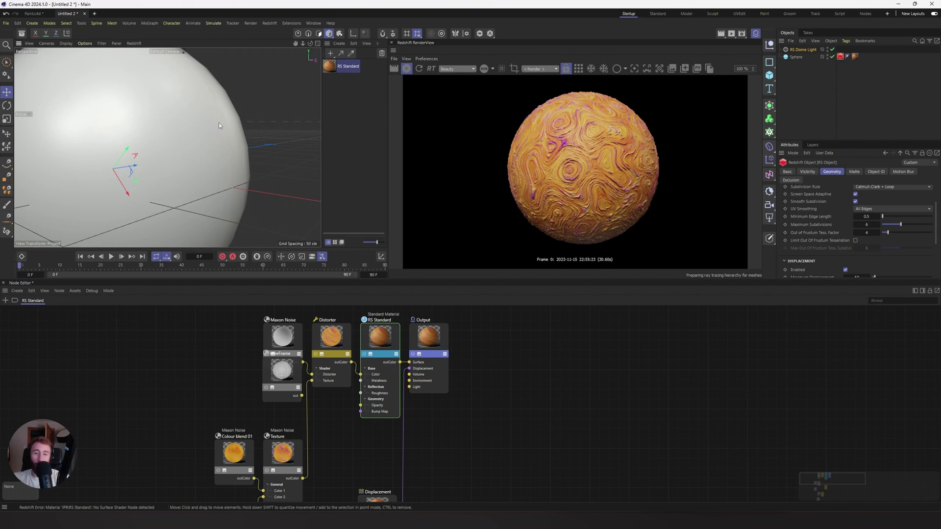